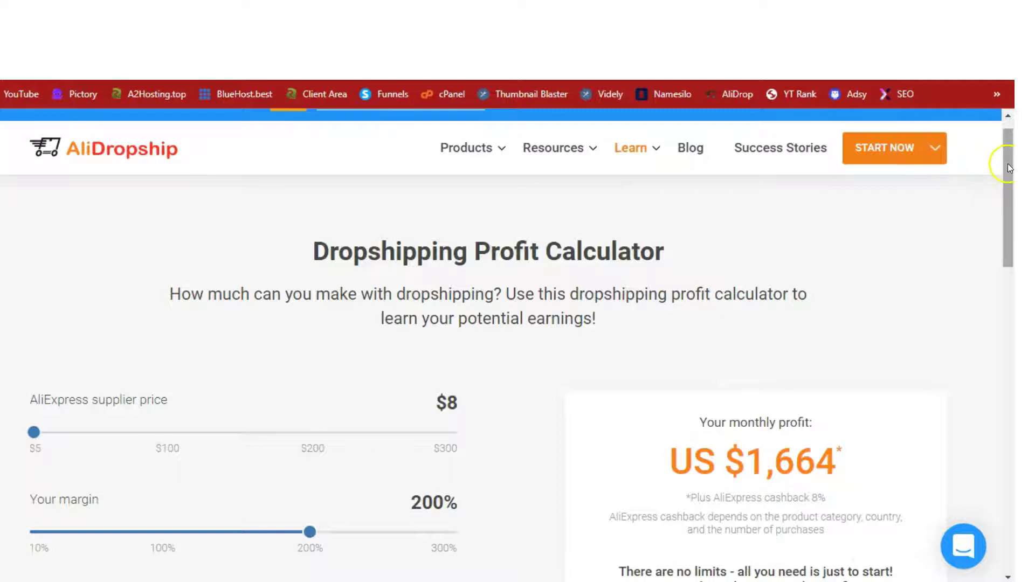
# Review the supplier price, margin and monthly sales settings in the AliDropship profit calculator
pyautogui.moveTo(1009, 168); pyautogui.dragTo(1006, 180)
pyautogui.moveTo(462, 352); pyautogui.dragTo(437, 350)
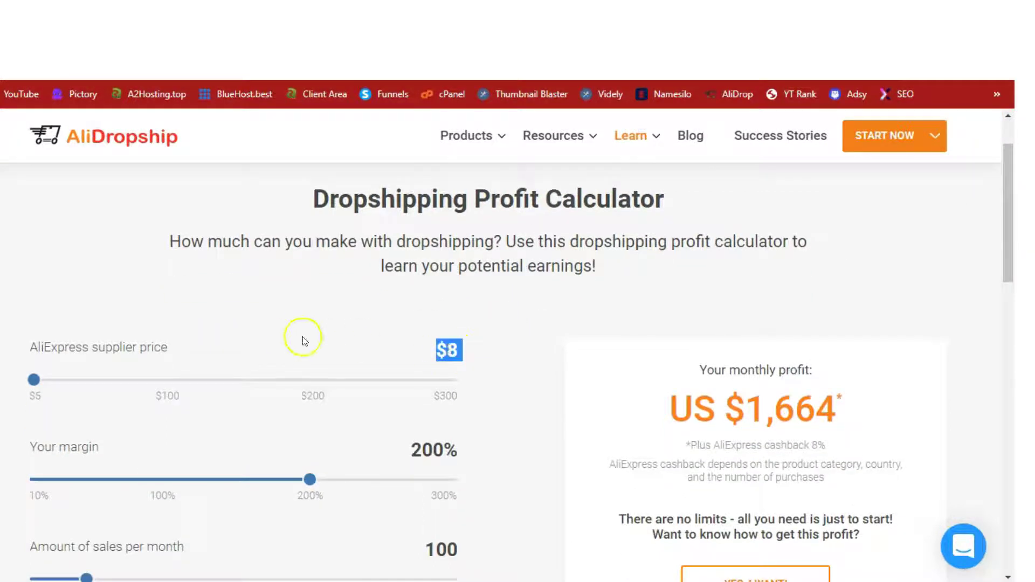
pyautogui.moveTo(1008, 214); pyautogui.dragTo(1005, 231)
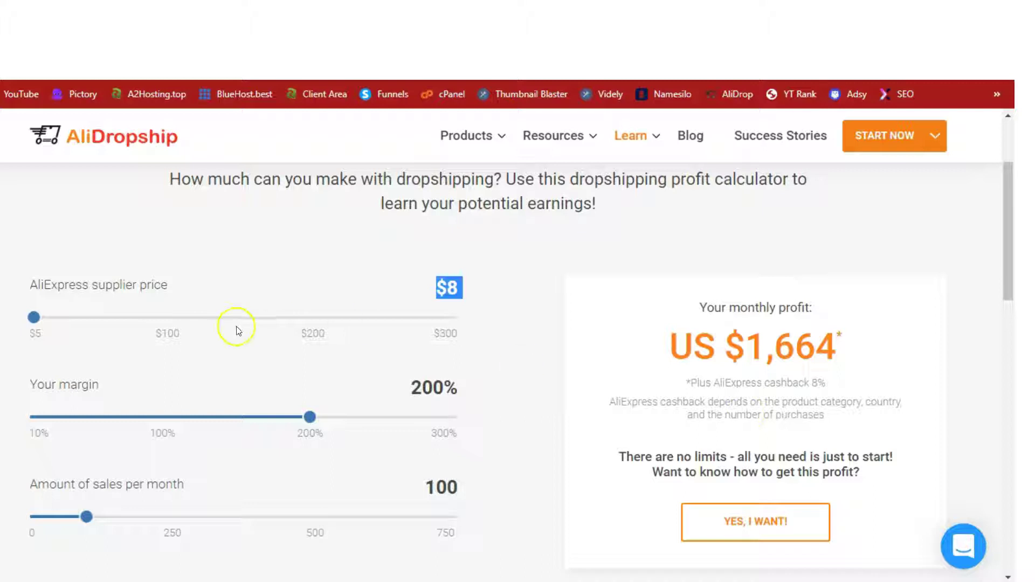
# Switch to the Niche Scraper website and view its home page introduction
pyautogui.hotkey('ctrl', 'Tab')
pyautogui.click(409, 182)
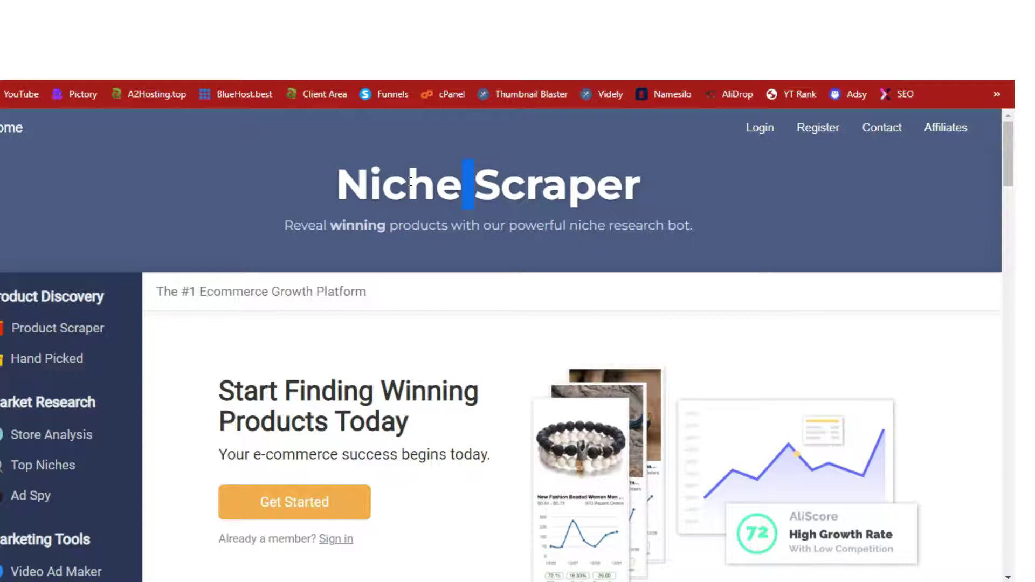
pyautogui.tripleClick(410, 181)
pyautogui.click(423, 184)
pyautogui.click(460, 449)
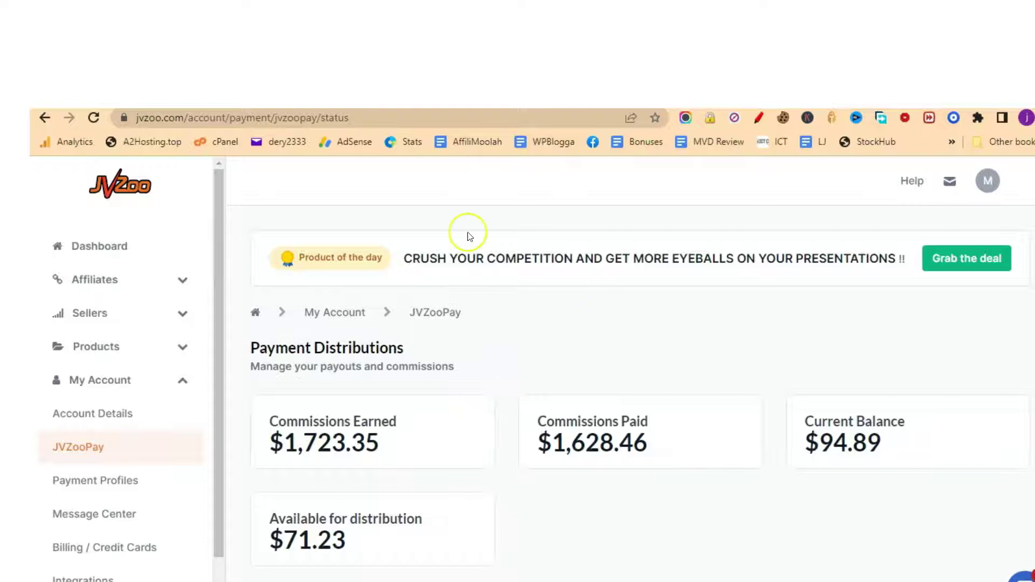
# Reload the JVZooPay payment page and the Warrior+Plus wallet, and show the wallet's summary
pyautogui.click(93, 118)
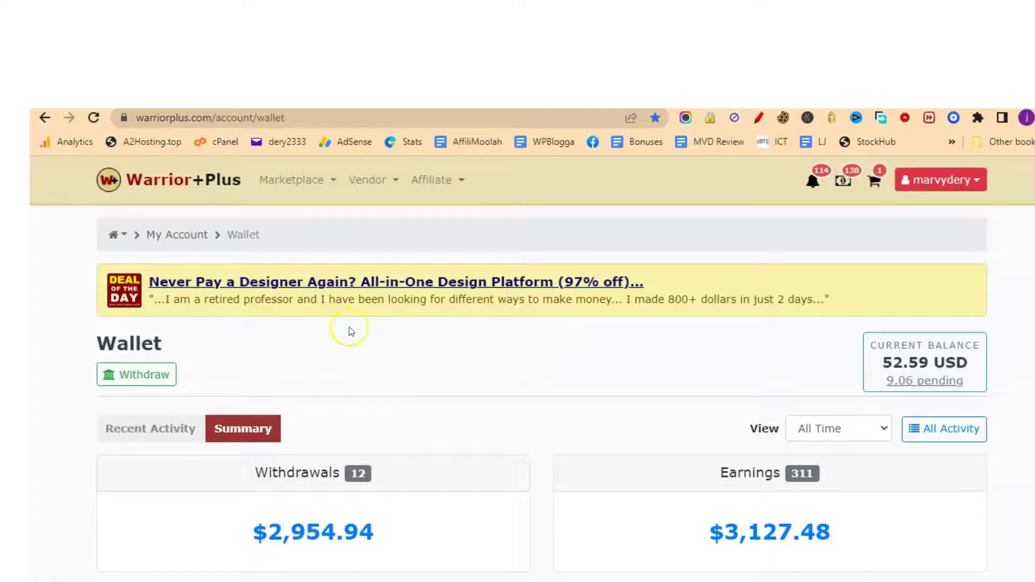
pyautogui.click(96, 119)
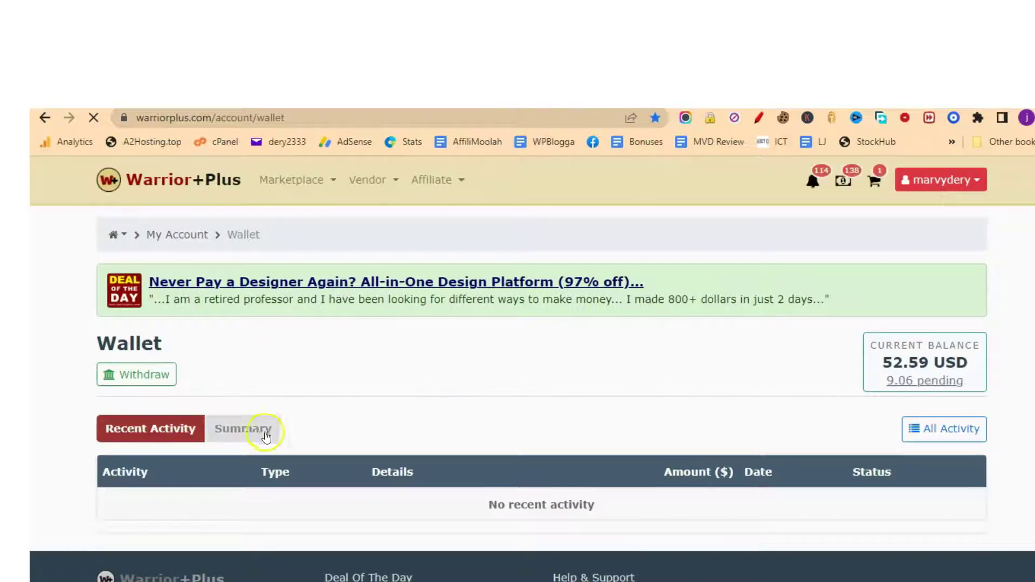
pyautogui.click(264, 430)
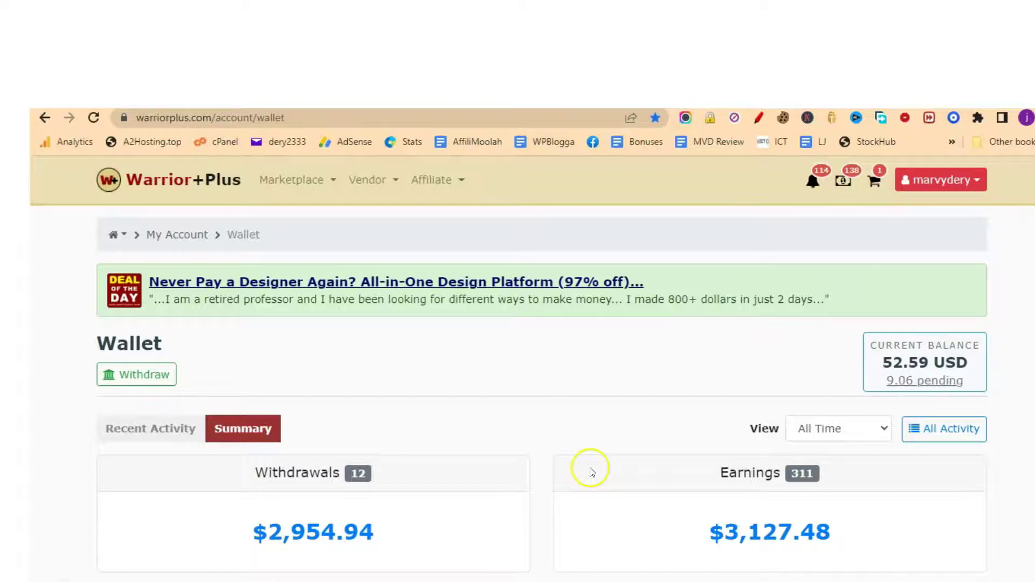
# Switch to the Word Counter page and select the text HANDHELD INSECT PICK-UP TOOL
pyautogui.hotkey('ctrl', 'Tab')
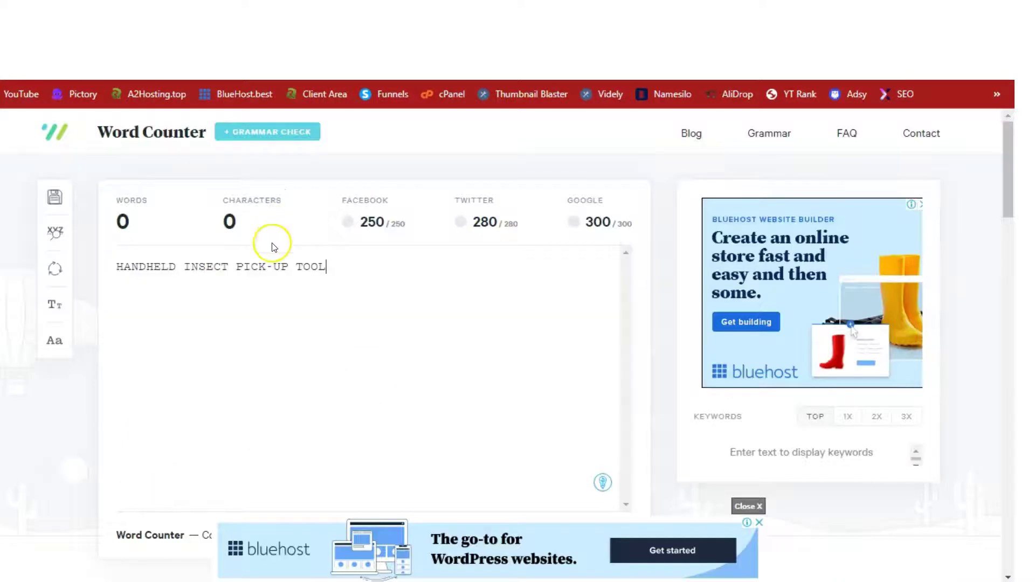
pyautogui.doubleClick(258, 266)
pyautogui.tripleClick(257, 267)
pyautogui.click(348, 266)
pyautogui.moveTo(348, 266); pyautogui.dragTo(110, 266)
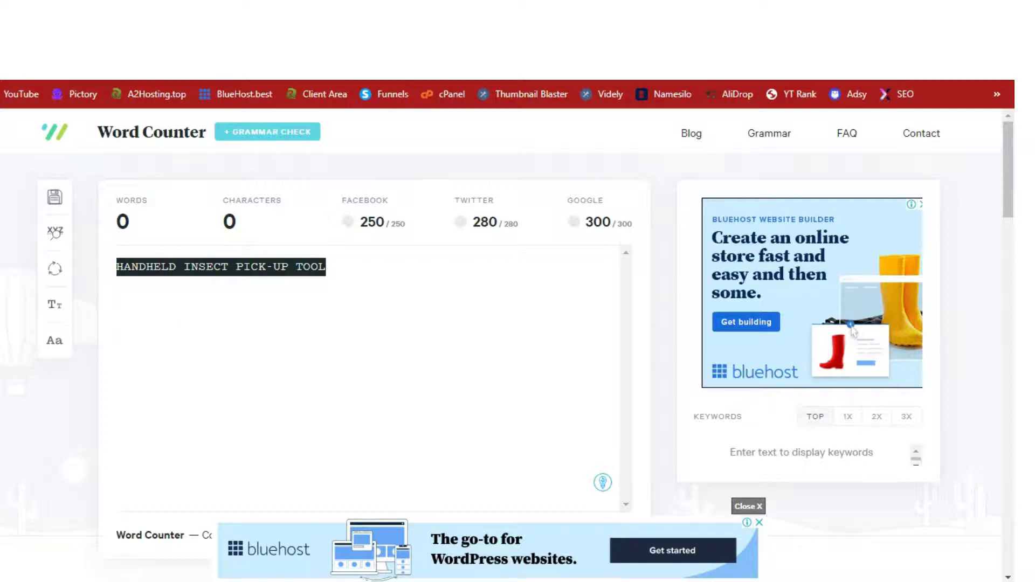
# Switch to the AliExpress page of the hand-held critter catcher and view the product listing
pyautogui.hotkey('ctrl', 'Tab')
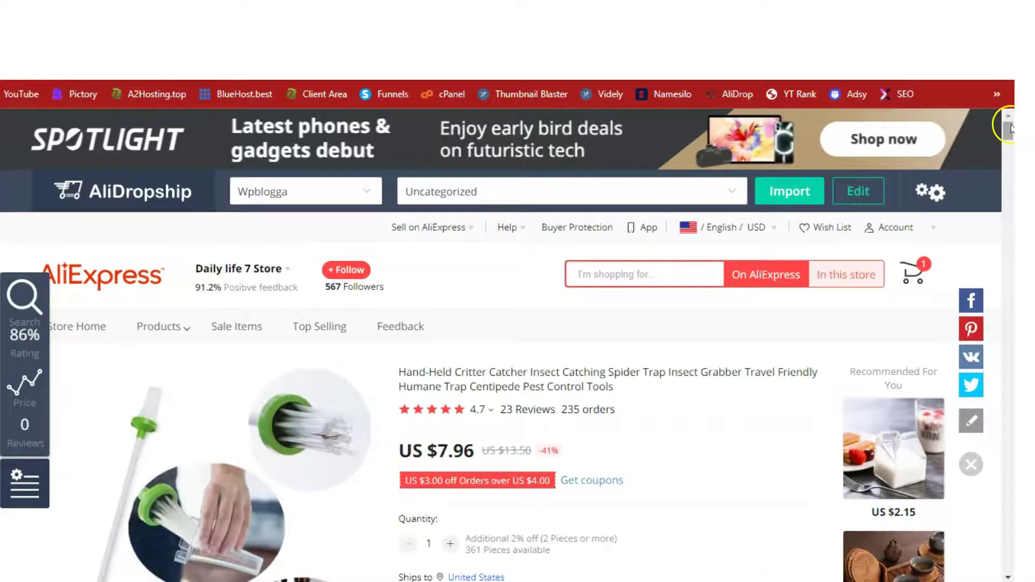
pyautogui.moveTo(1011, 128)
pyautogui.mouseDown()
pyautogui.moveTo(1008, 208)
pyautogui.moveTo(1009, 120)
pyautogui.mouseUp()
pyautogui.click(218, 246)
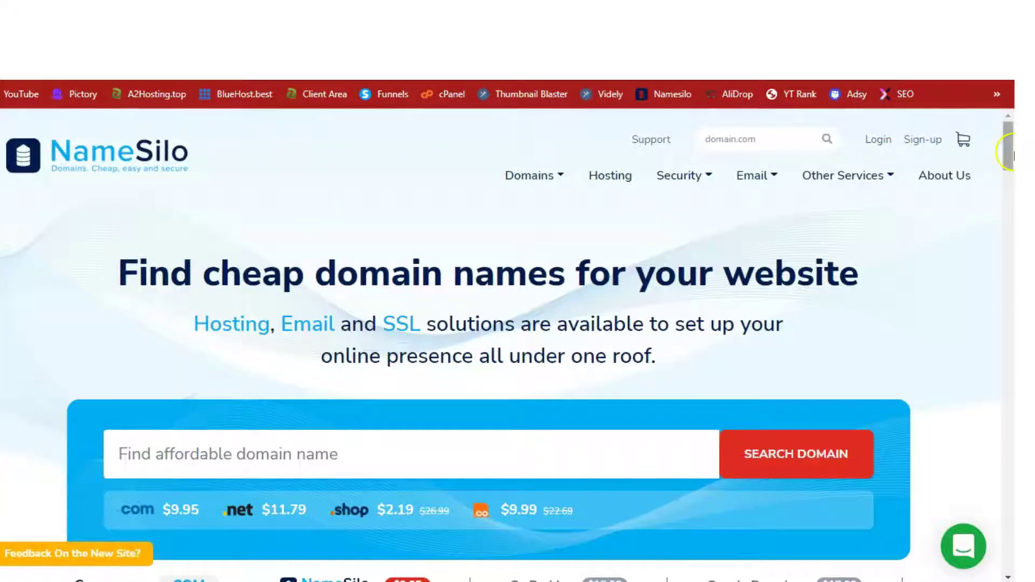
# Look at the domain search area and the .com price comparison on the NameSilo home page
pyautogui.moveTo(1009, 152); pyautogui.dragTo(1011, 152)
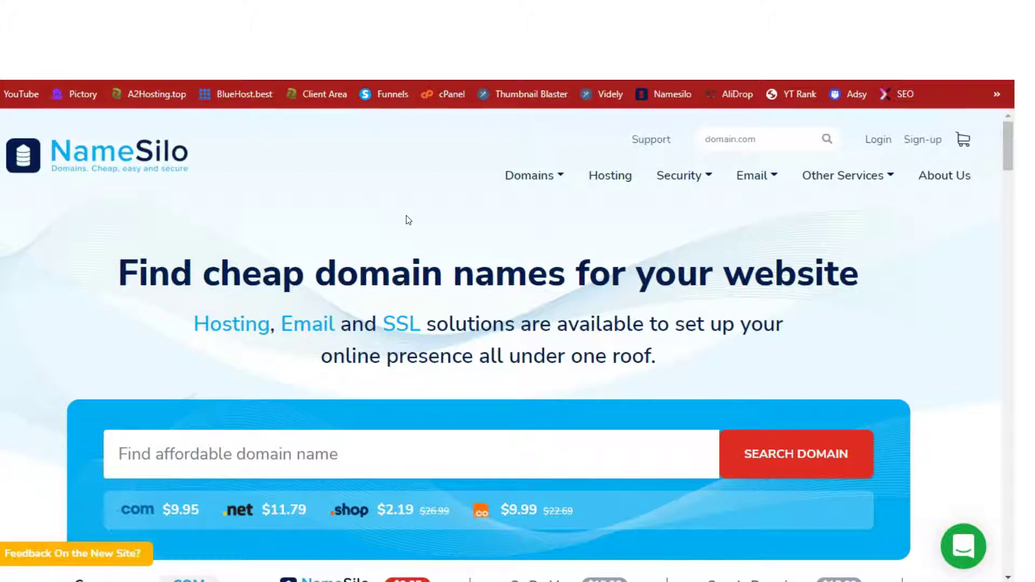
pyautogui.moveTo(1007, 135); pyautogui.dragTo(1012, 147)
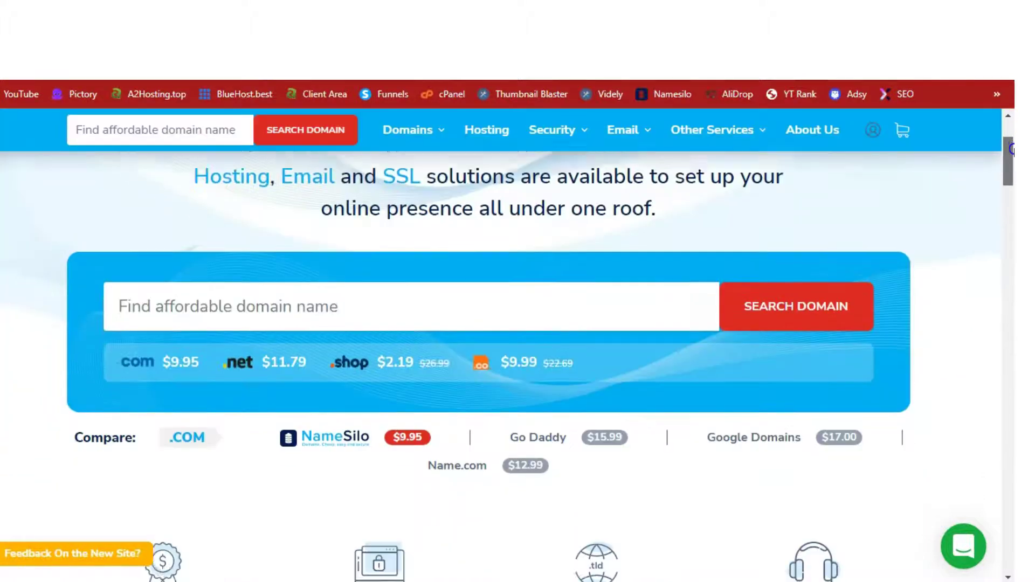
pyautogui.scroll(4, 1012, 147)
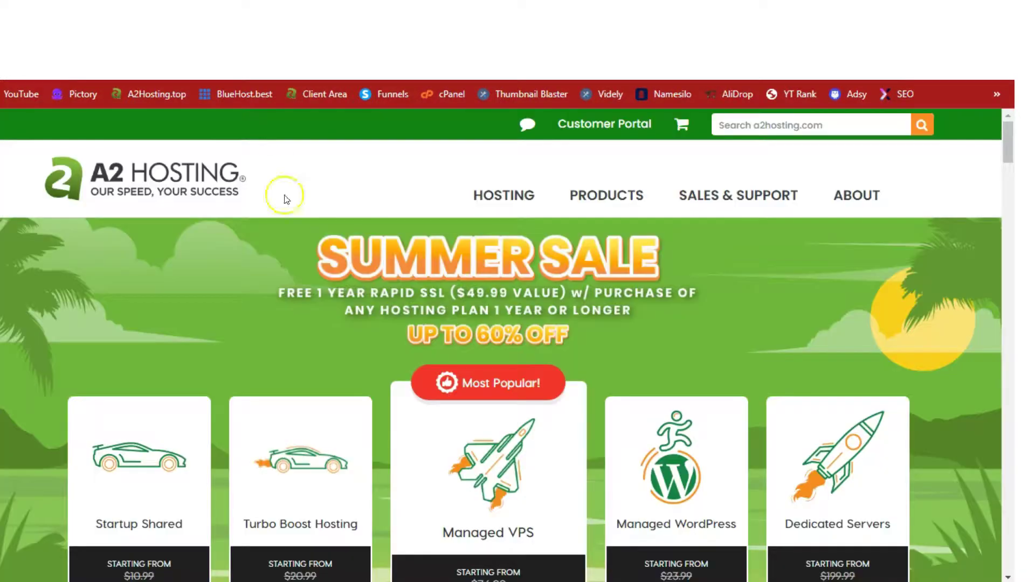
# Compare the prices of the hosting plans on the A2 Hosting home page
pyautogui.moveTo(793, 221)
pyautogui.scroll(-3, 1011, 159)
pyautogui.scroll(-1, 1011, 159)
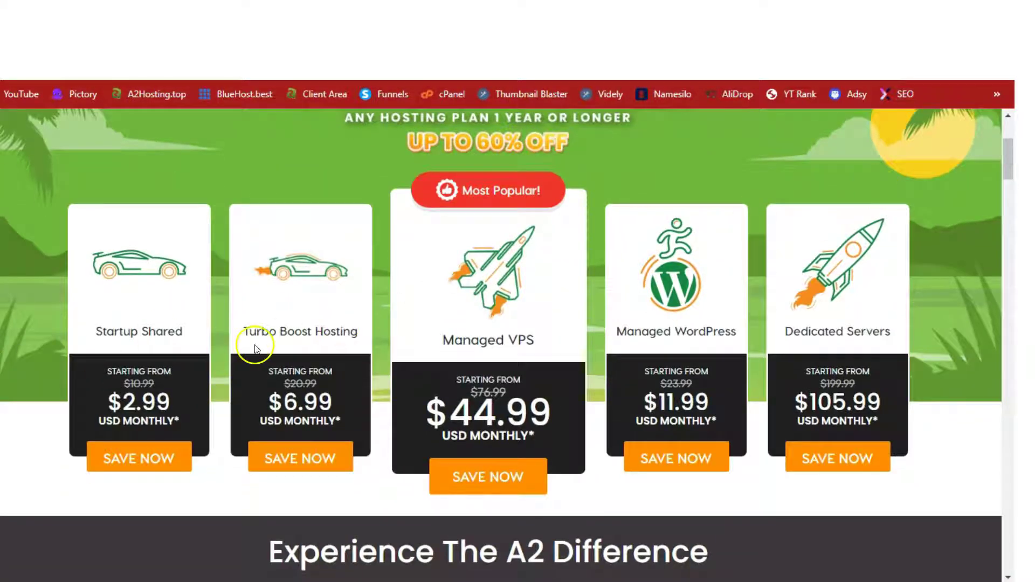
pyautogui.scroll(-3, 1009, 162)
pyautogui.scroll(2, 1010, 162)
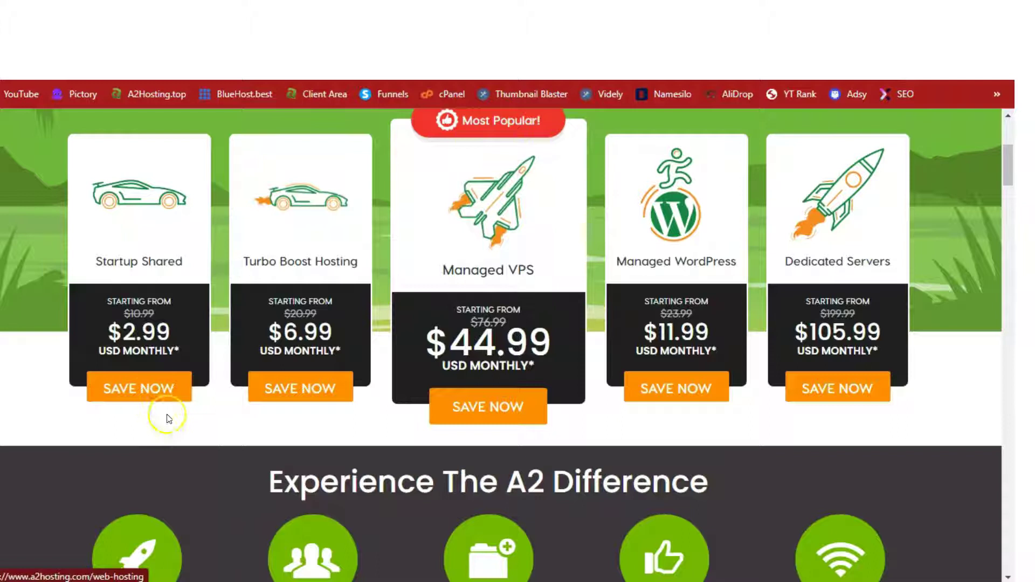
pyautogui.moveTo(1009, 151); pyautogui.dragTo(1011, 123)
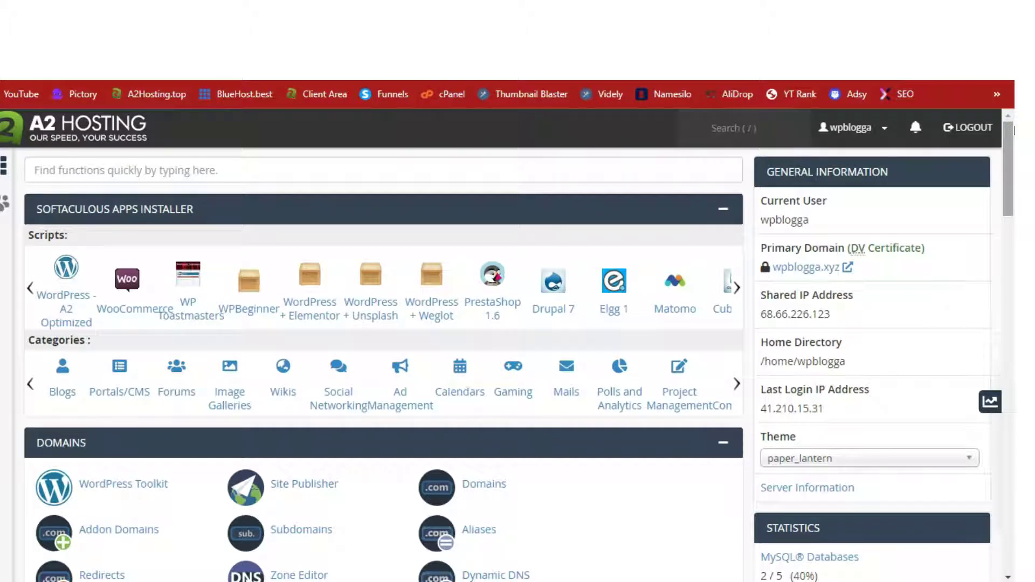
# Open the WordPress - A2 Optimized installer from the Softaculous scripts in the hosting control panel
pyautogui.moveTo(1013, 129); pyautogui.dragTo(1011, 99)
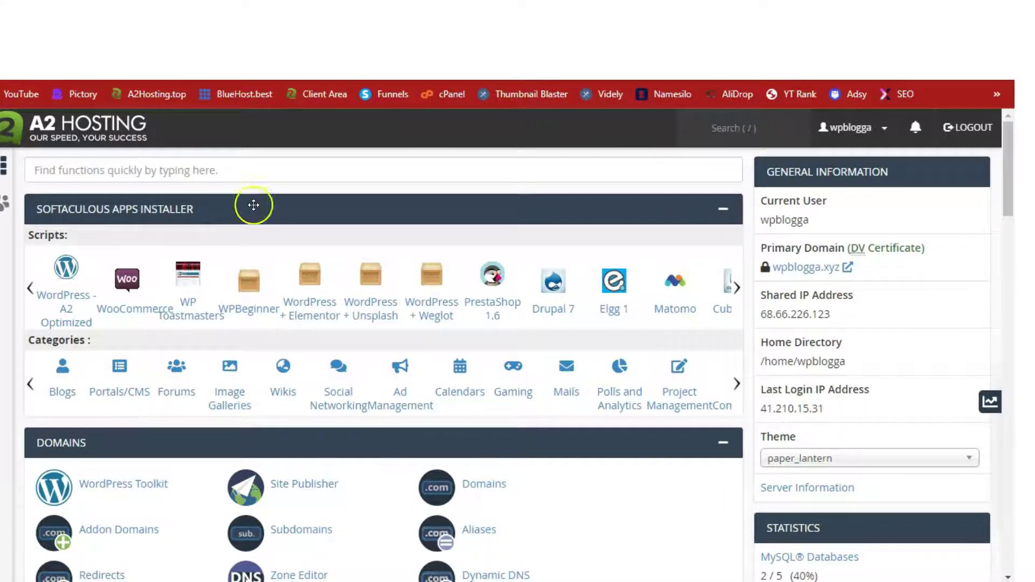
pyautogui.click(132, 216)
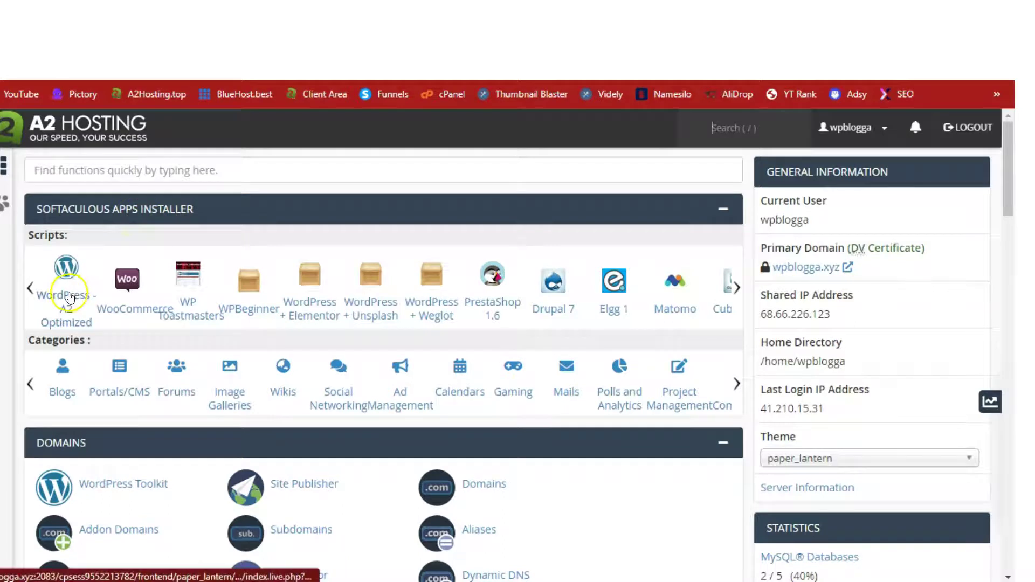
pyautogui.click(238, 184)
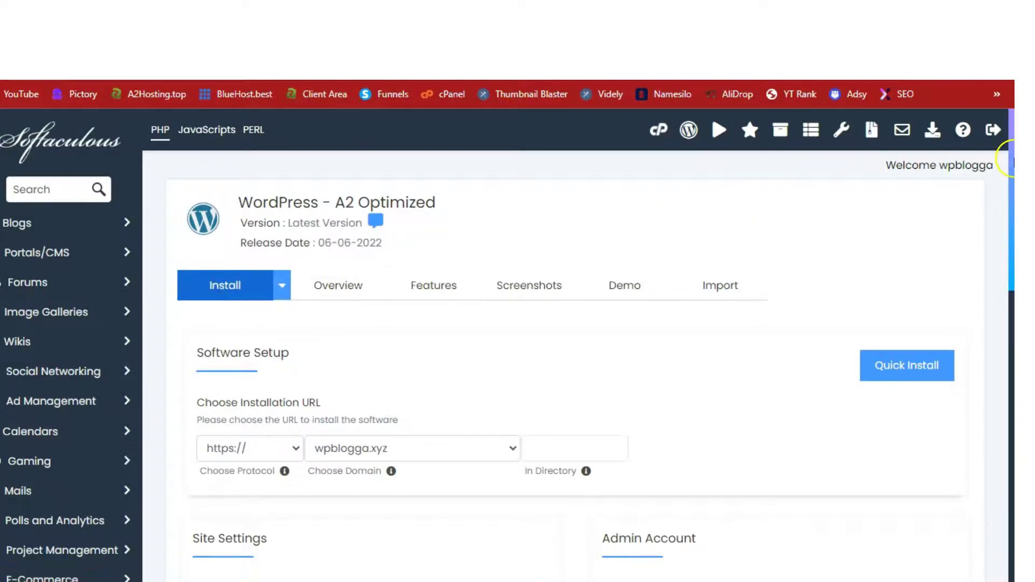
pyautogui.scroll(-2, 647, 259)
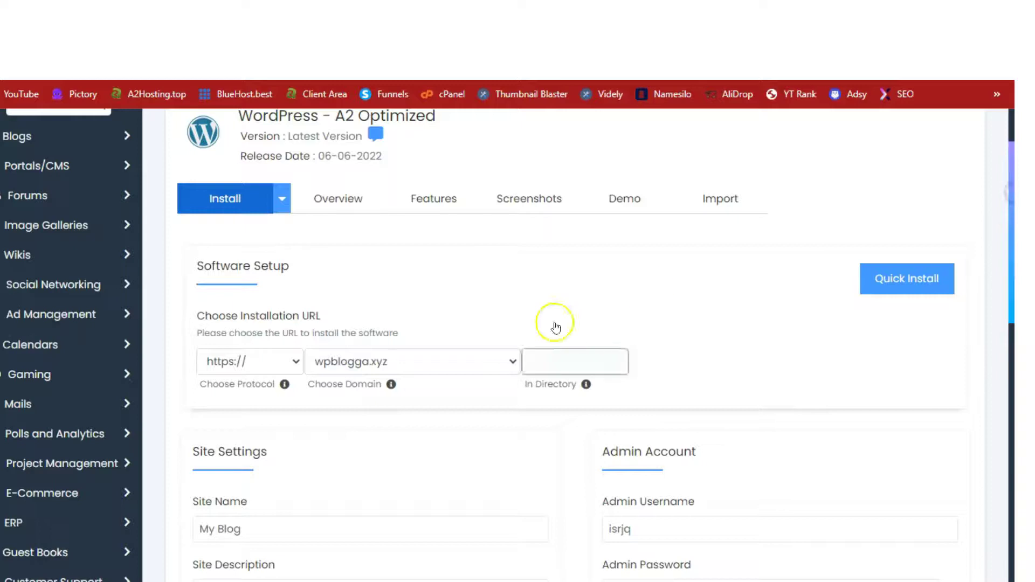
pyautogui.click(286, 358)
pyautogui.click(285, 357)
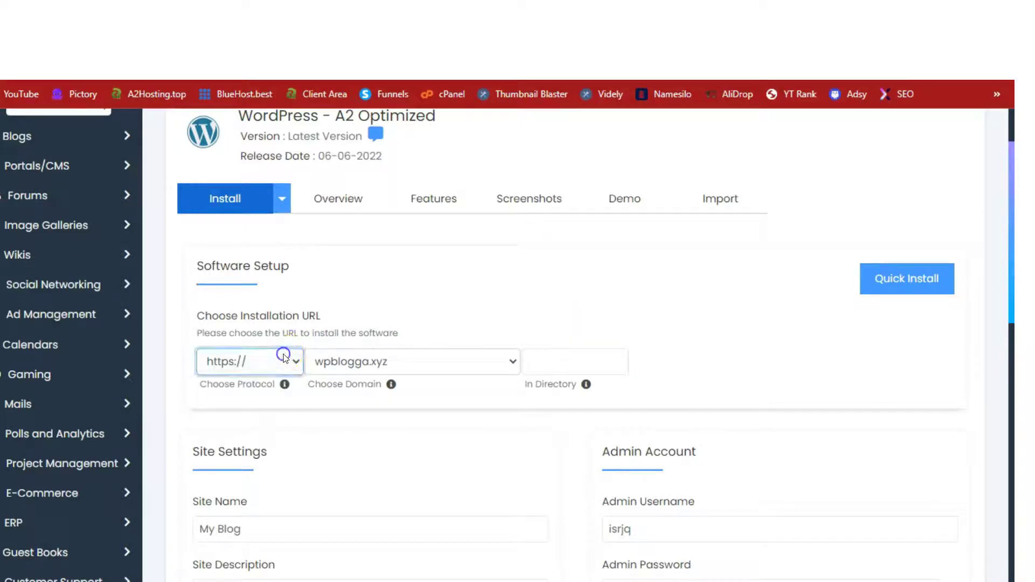
pyautogui.click(423, 363)
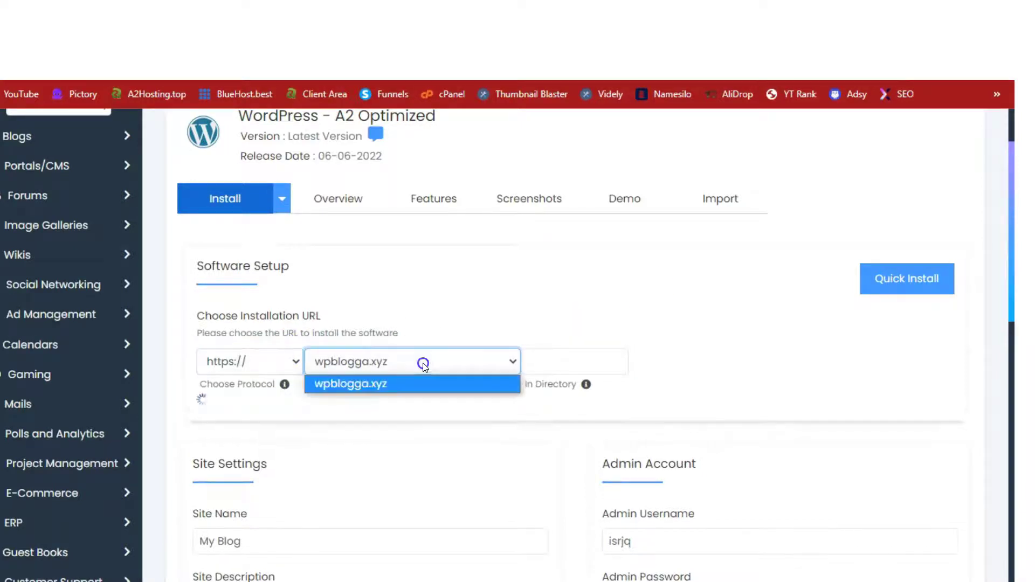
pyautogui.click(422, 363)
# Select the admin username and generate a new admin password in the installer's Admin Account section
pyautogui.moveTo(1001, 237); pyautogui.dragTo(998, 292)
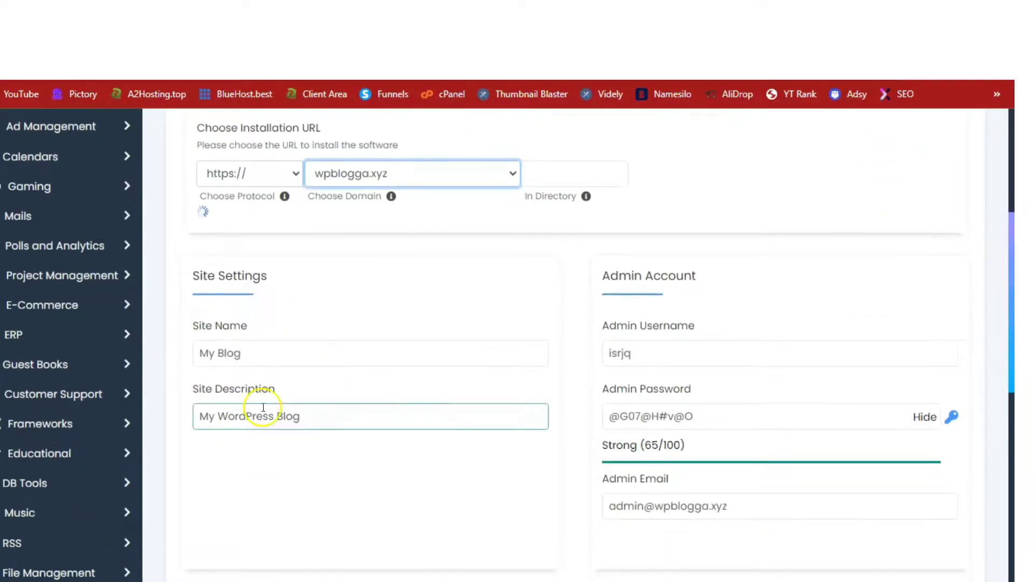
pyautogui.click(667, 338)
pyautogui.doubleClick(657, 348)
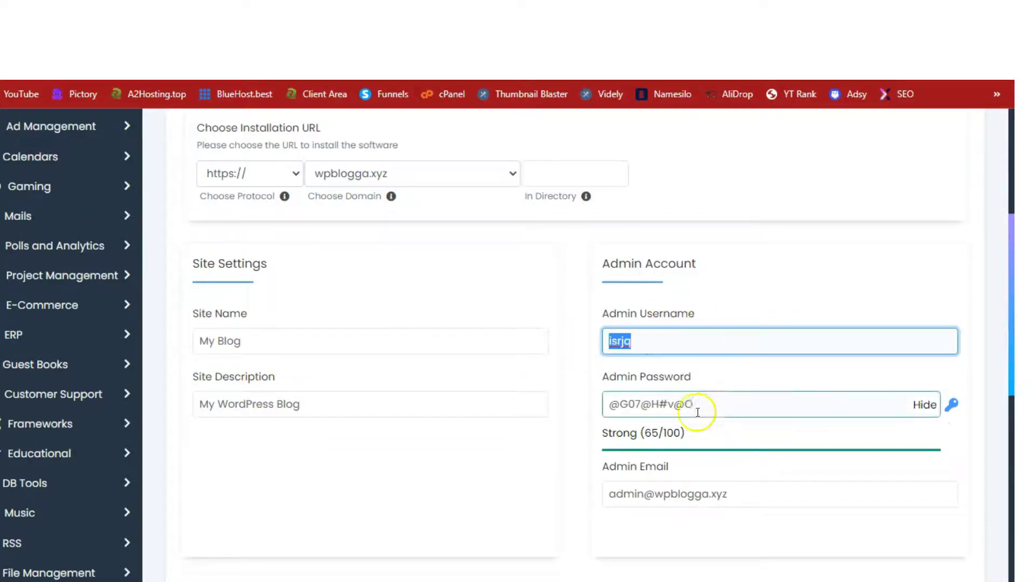
pyautogui.click(951, 406)
pyautogui.click(951, 406)
pyautogui.scroll(-1, 1011, 285)
# Review the remaining installer settings, including the language, advanced options and the e-mail field for installation details
pyautogui.moveTo(1011, 286); pyautogui.dragTo(1004, 347)
pyautogui.click(727, 318)
pyautogui.click(975, 345)
pyautogui.moveTo(1007, 342); pyautogui.dragTo(1002, 434)
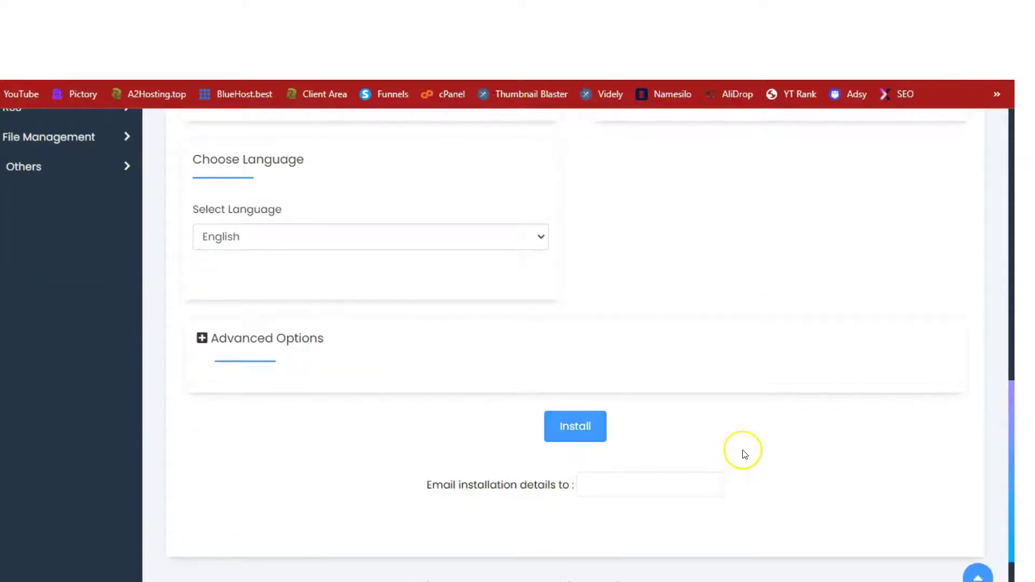
pyautogui.moveTo(1011, 452); pyautogui.dragTo(1011, 187)
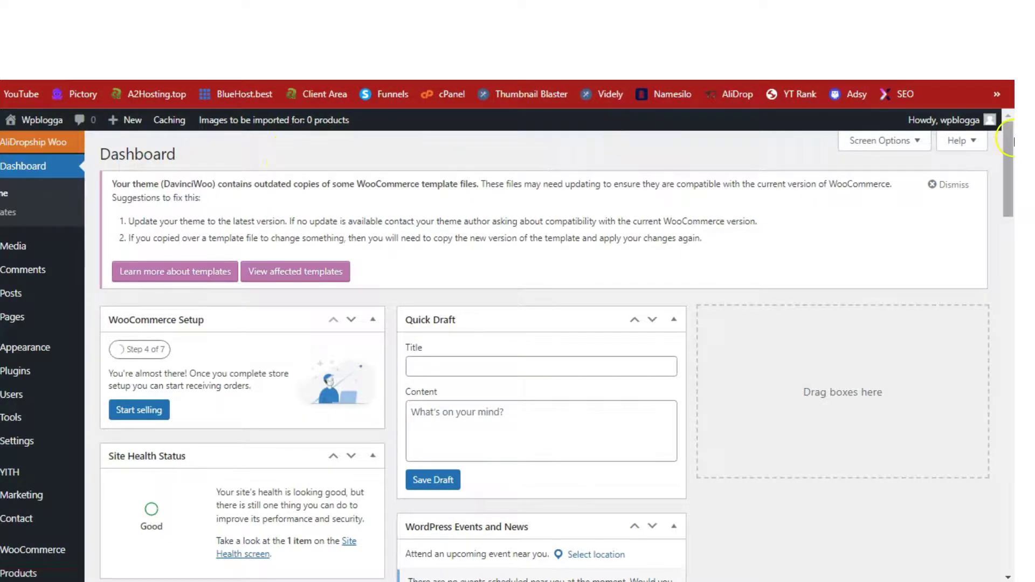
# Look over the widgets and side menu of the WordPress dashboard
pyautogui.scroll(-1, 1011, 153)
pyautogui.moveTo(1012, 153); pyautogui.dragTo(1011, 215)
pyautogui.moveTo(997, 351); pyautogui.dragTo(1008, 121)
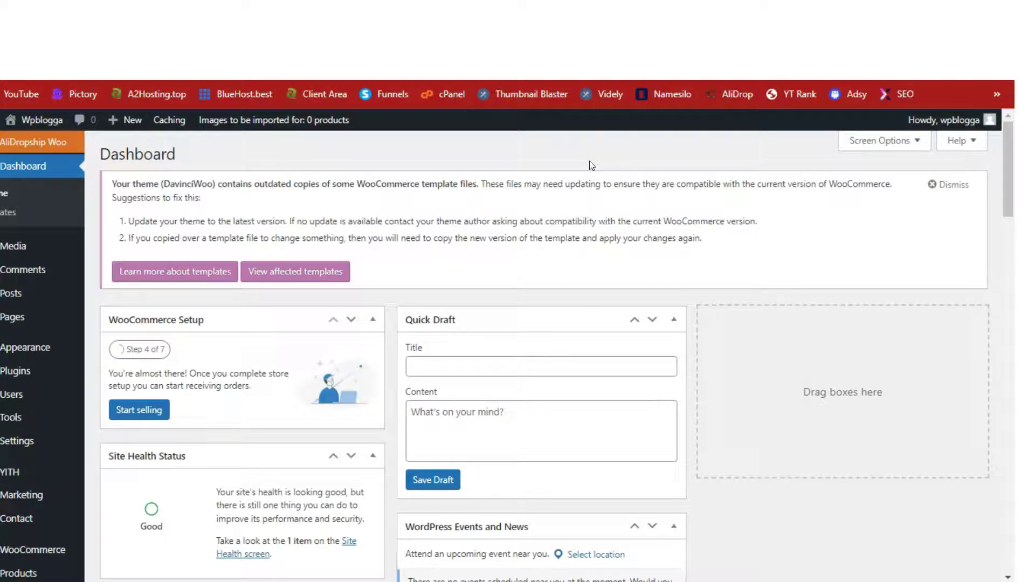
# Search the Add Plugins page for "woocommerce payment gateway"
pyautogui.click(461, 152)
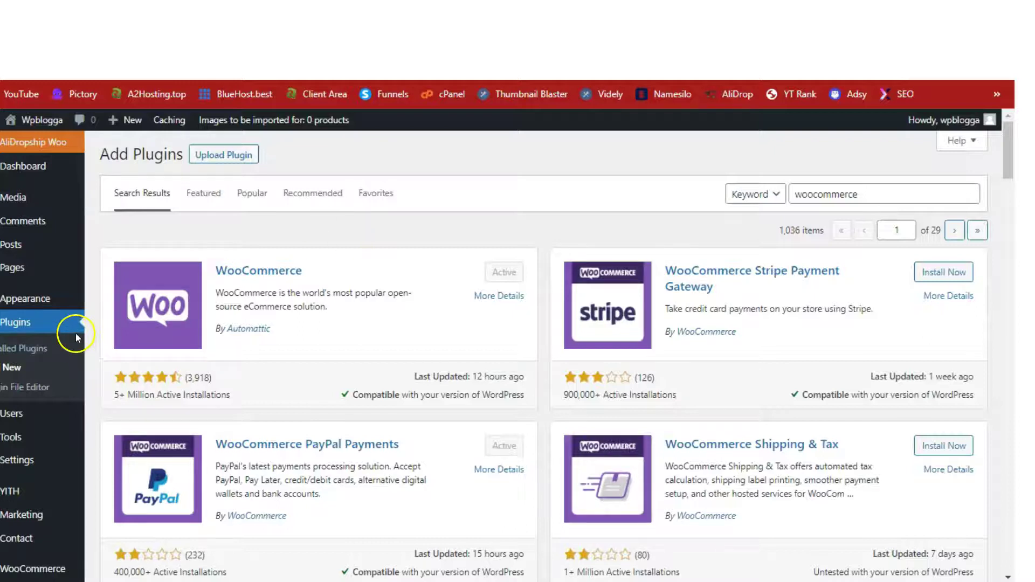
pyautogui.doubleClick(860, 186)
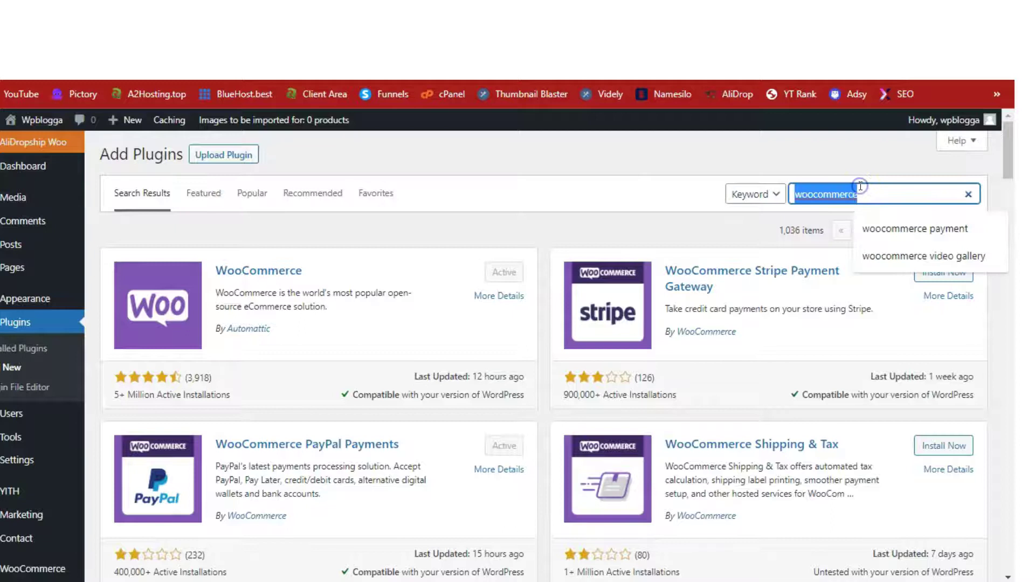
pyautogui.click(723, 161)
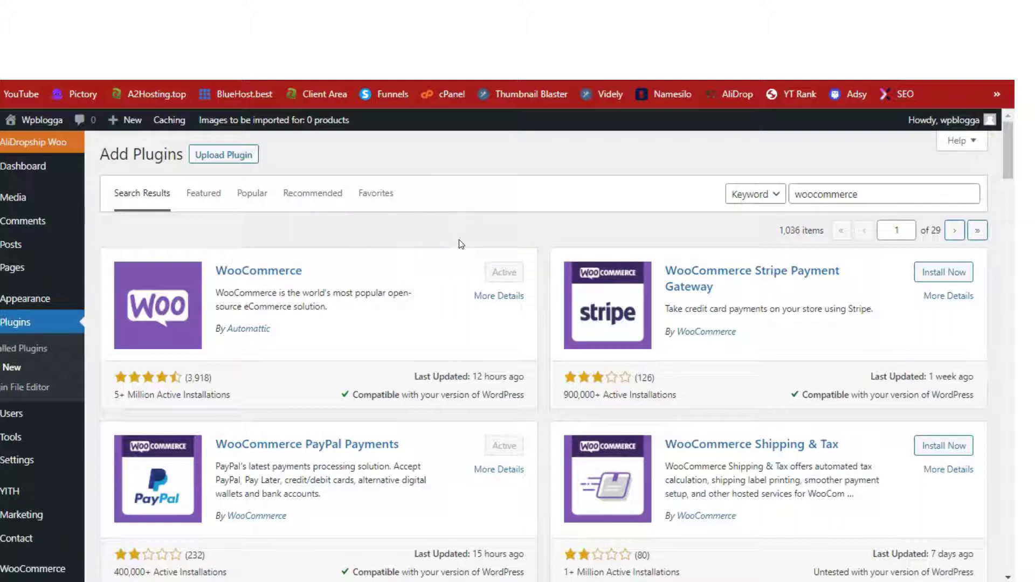
pyautogui.click(455, 205)
pyautogui.write('payment gateway')
pyautogui.click(443, 134)
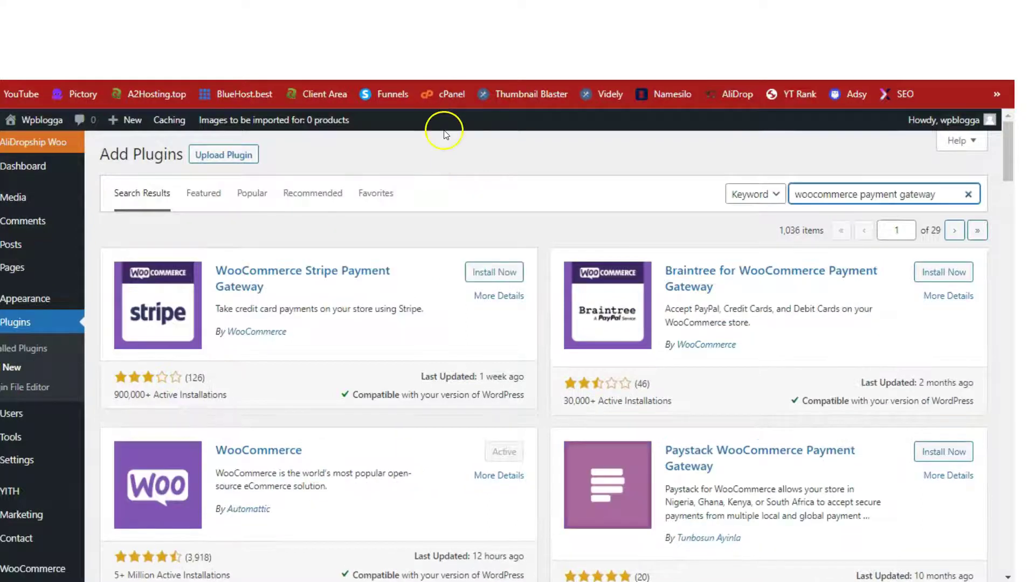
pyautogui.click(440, 139)
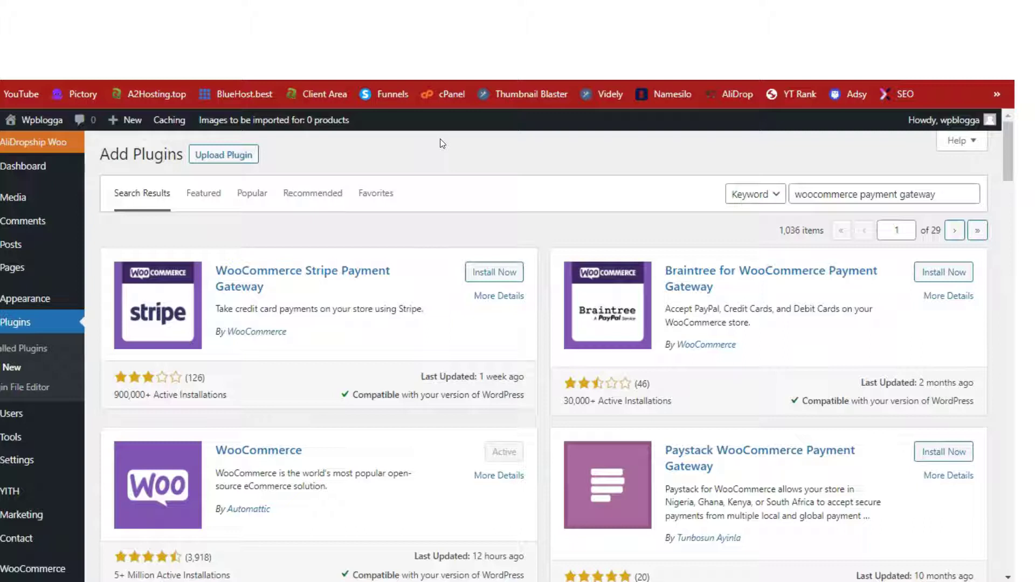
# View the AliDropship plugin's product page and its introduction for dropshipping businesses
pyautogui.click(496, 151)
pyautogui.moveTo(1006, 132)
pyautogui.mouseDown()
pyautogui.moveTo(993, 300)
pyautogui.moveTo(1009, 129)
pyautogui.mouseUp()
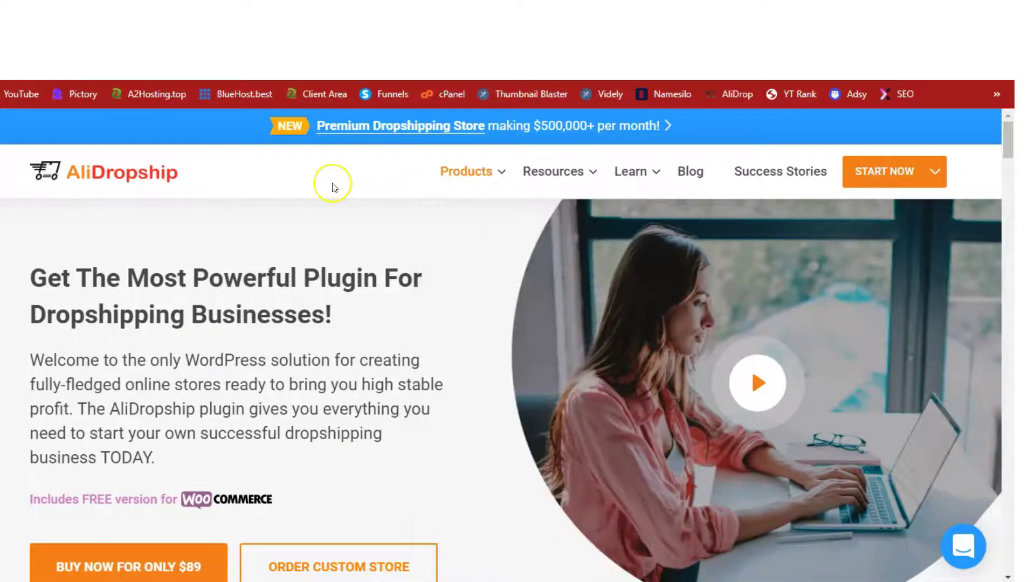
pyautogui.click(302, 225)
pyautogui.click(250, 232)
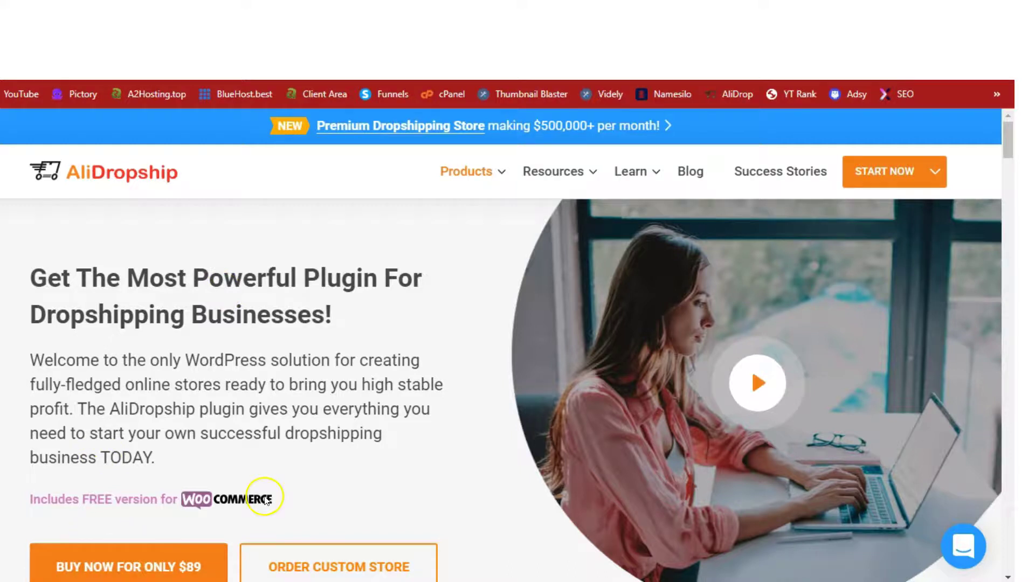
# Examine the AliDropship plugin page, covering the introduction, purchase options and listed features such as automation and one-time payment
pyautogui.scroll(-2, 348, 418)
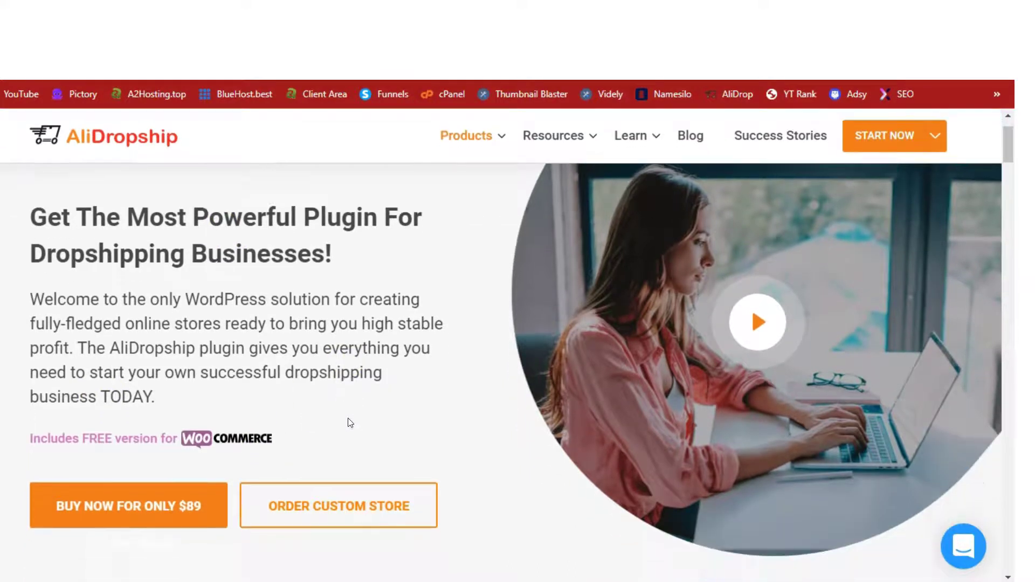
pyautogui.scroll(-5, 348, 422)
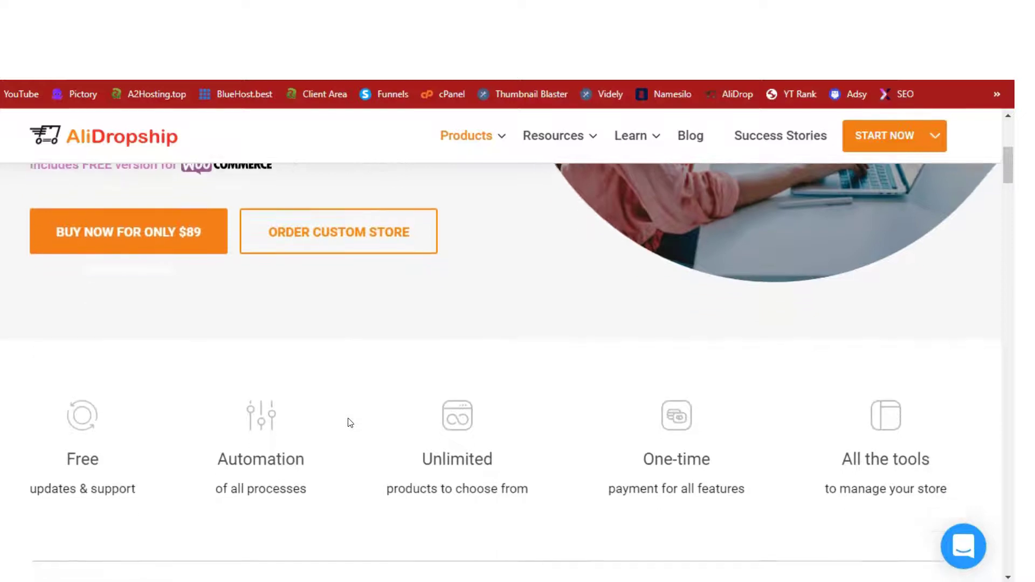
pyautogui.scroll(-1, 350, 422)
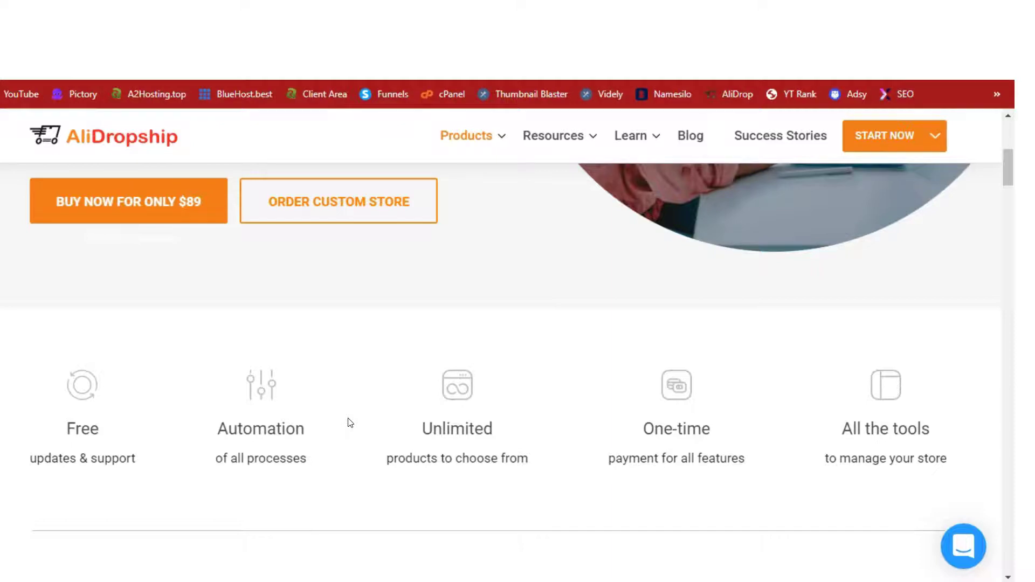
pyautogui.scroll(4, 349, 422)
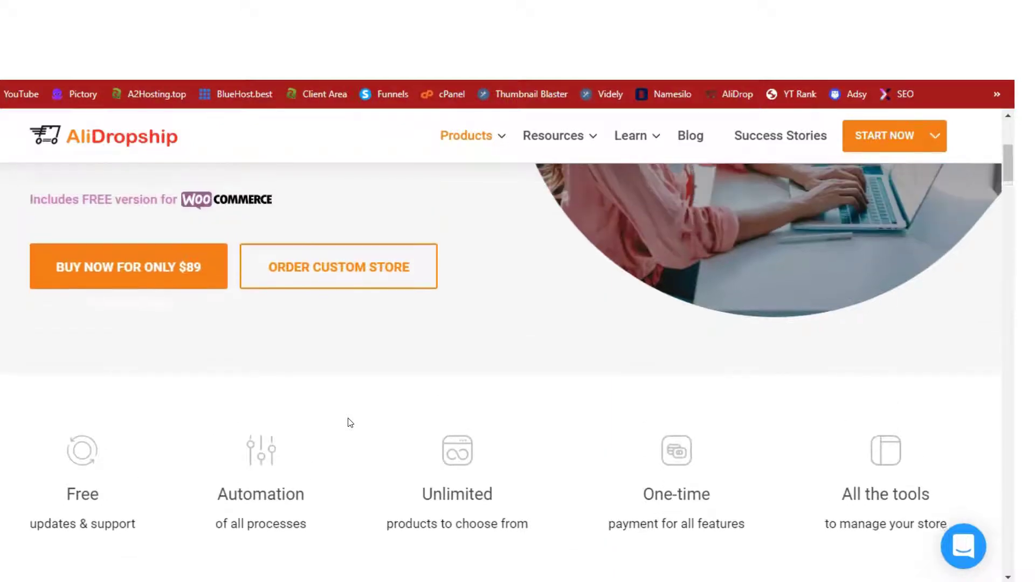
pyautogui.scroll(1, 349, 422)
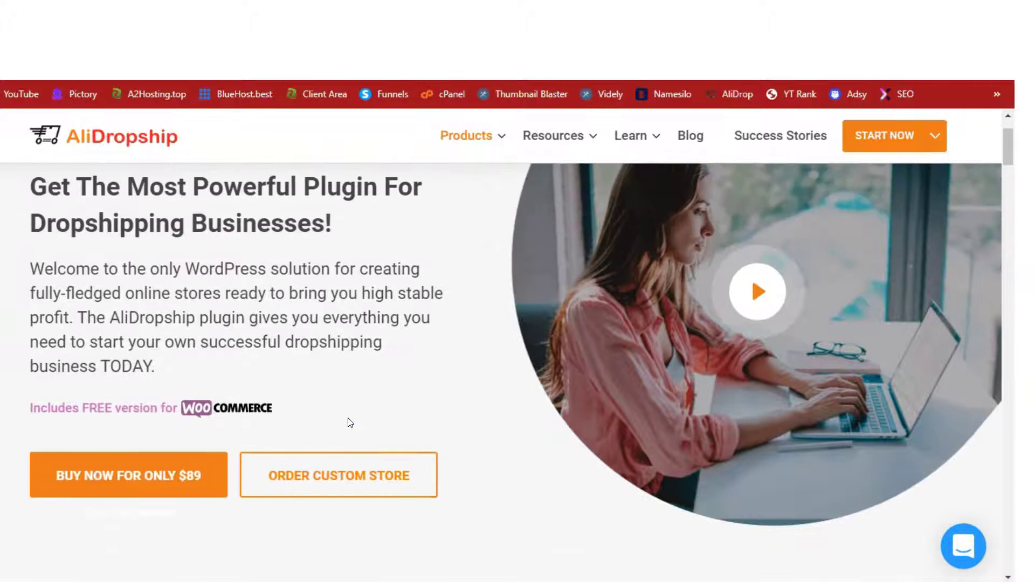
pyautogui.scroll(1, 349, 422)
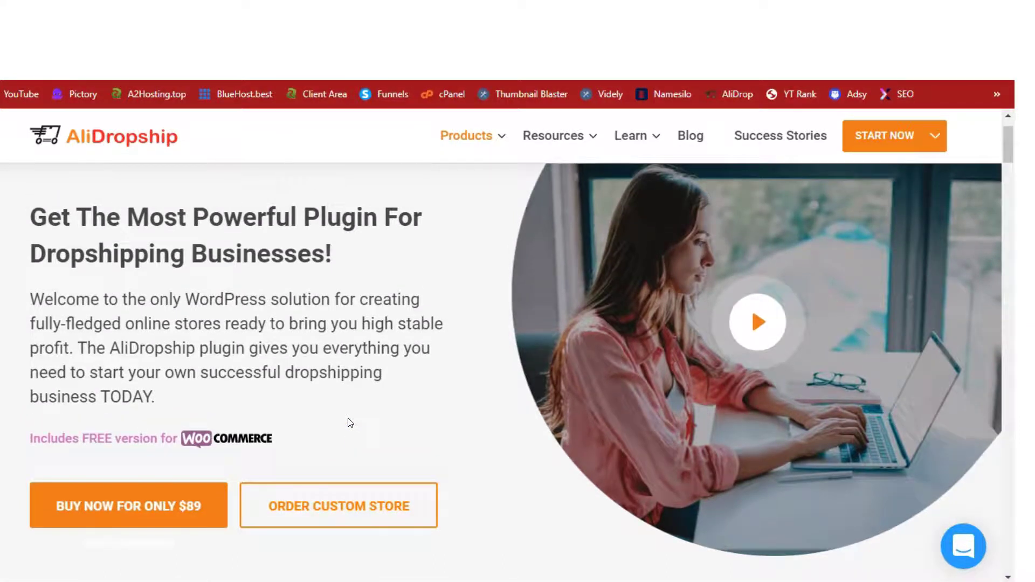
pyautogui.scroll(1, 349, 422)
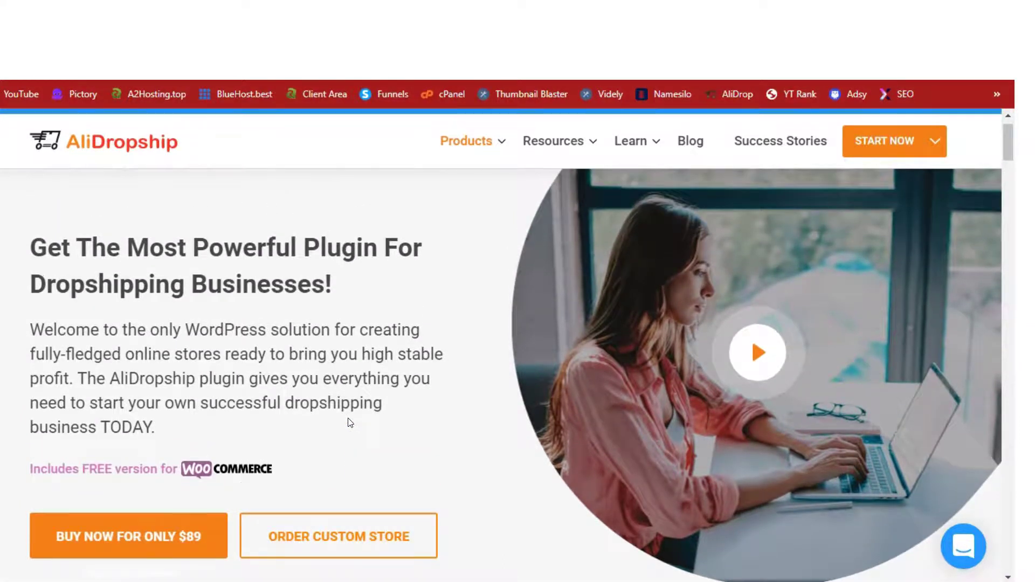
pyautogui.scroll(-1, 350, 422)
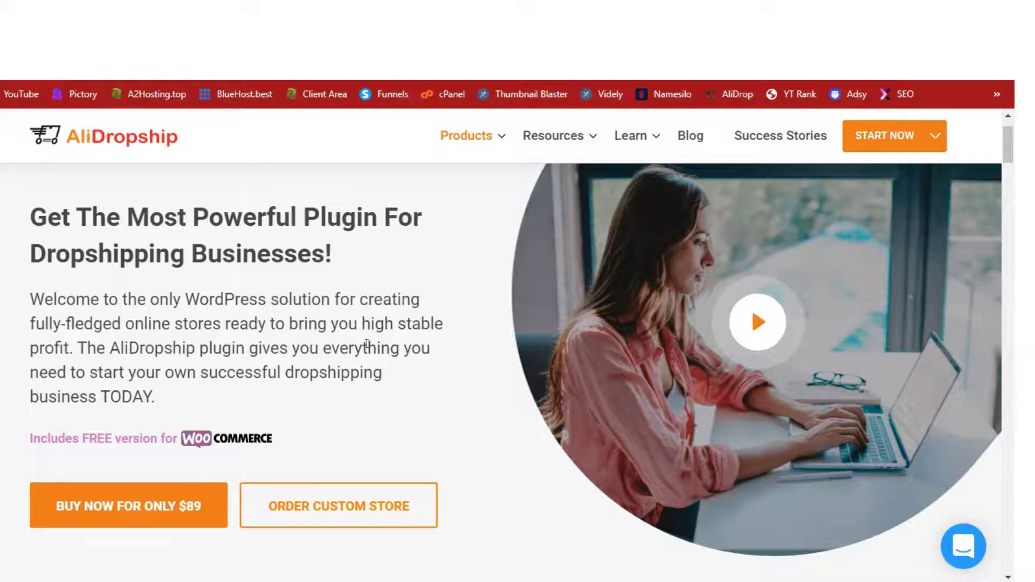
pyautogui.click(392, 309)
pyautogui.click(375, 299)
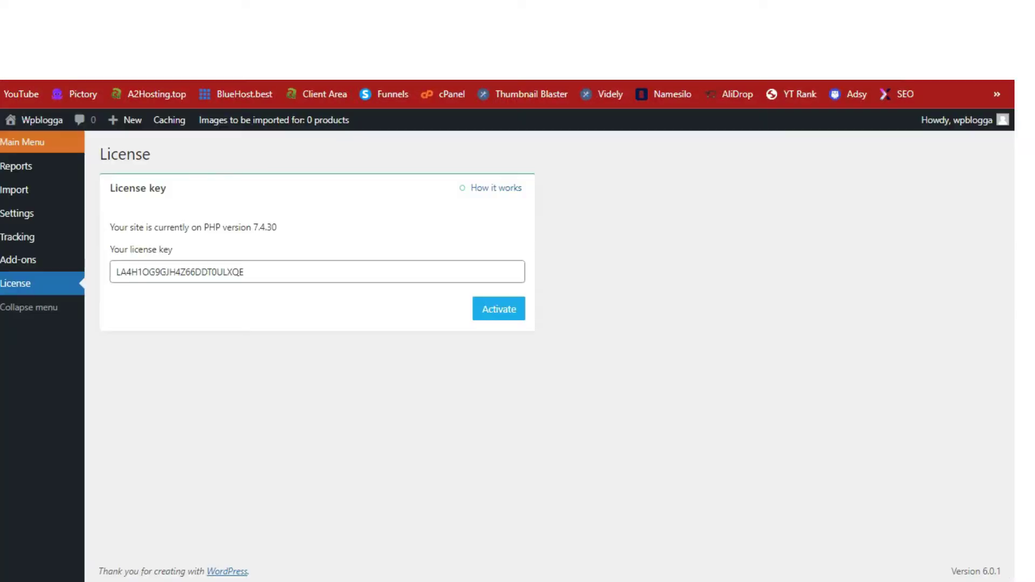
# Highlight the contents of the license key field on the AliDropship License page
pyautogui.click(914, 272)
pyautogui.doubleClick(296, 268)
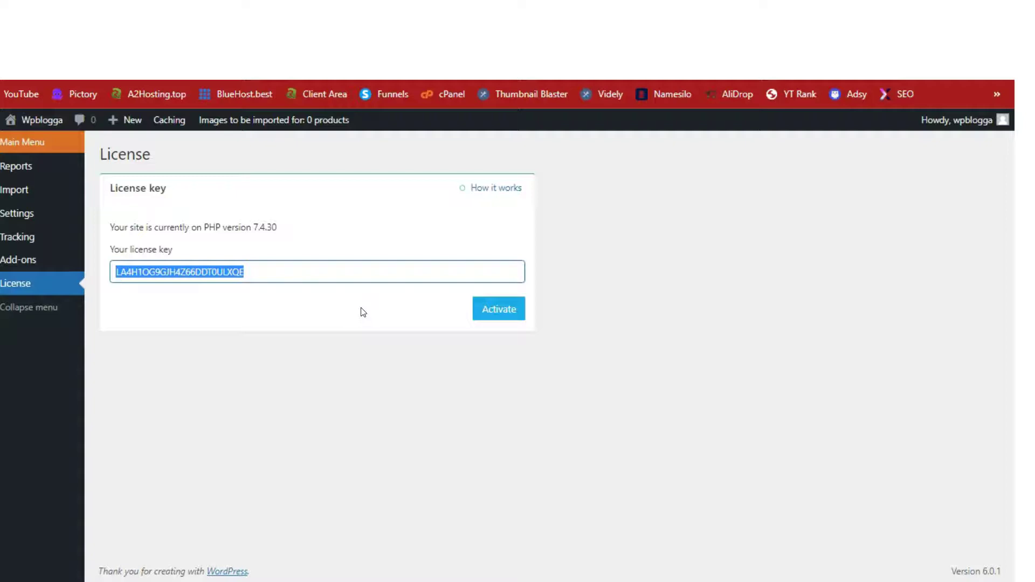
# Open the AliDropship Pricing settings and review the Pricing Markup Formula's supplier cost ranges and prices
pyautogui.click(34, 219)
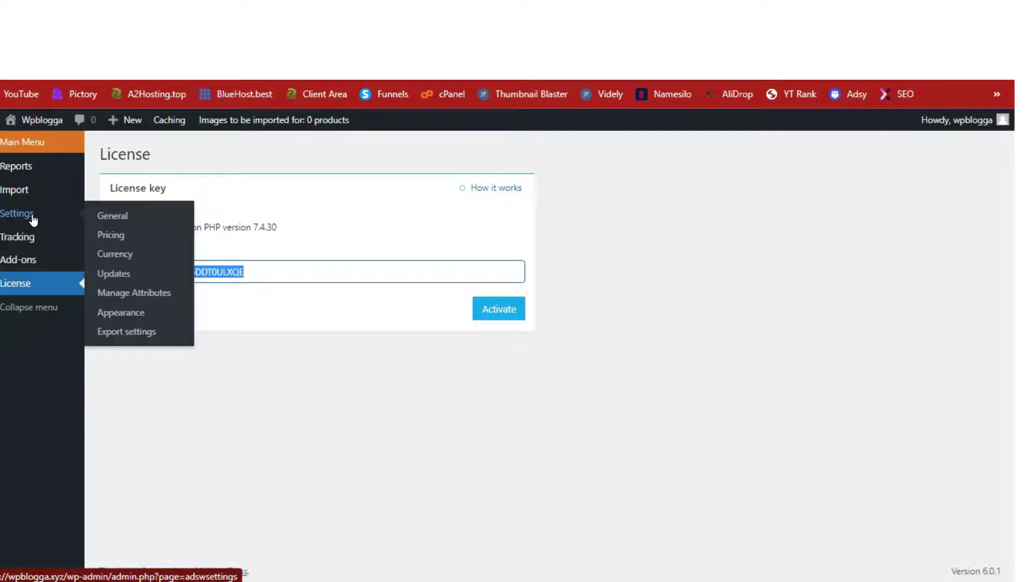
pyautogui.click(114, 237)
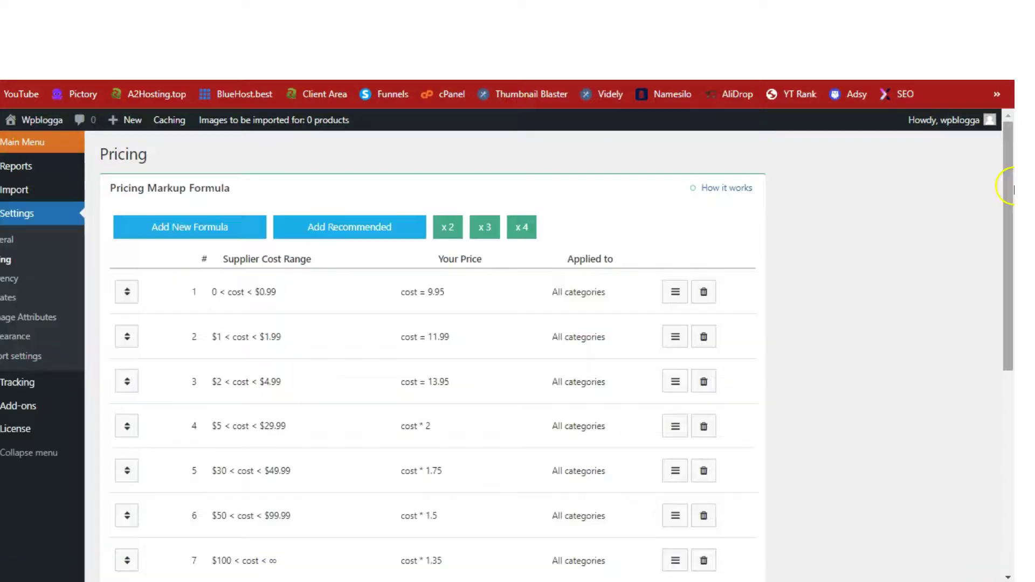
pyautogui.moveTo(1011, 186)
pyautogui.mouseDown()
pyautogui.moveTo(1004, 286)
pyautogui.moveTo(1000, 196)
pyautogui.mouseUp()
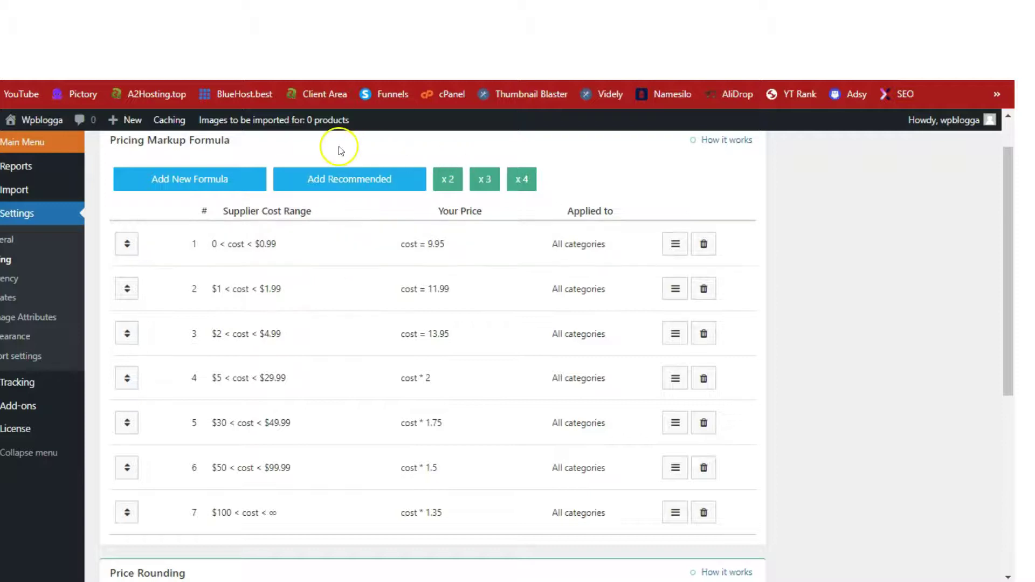
pyautogui.tripleClick(321, 143)
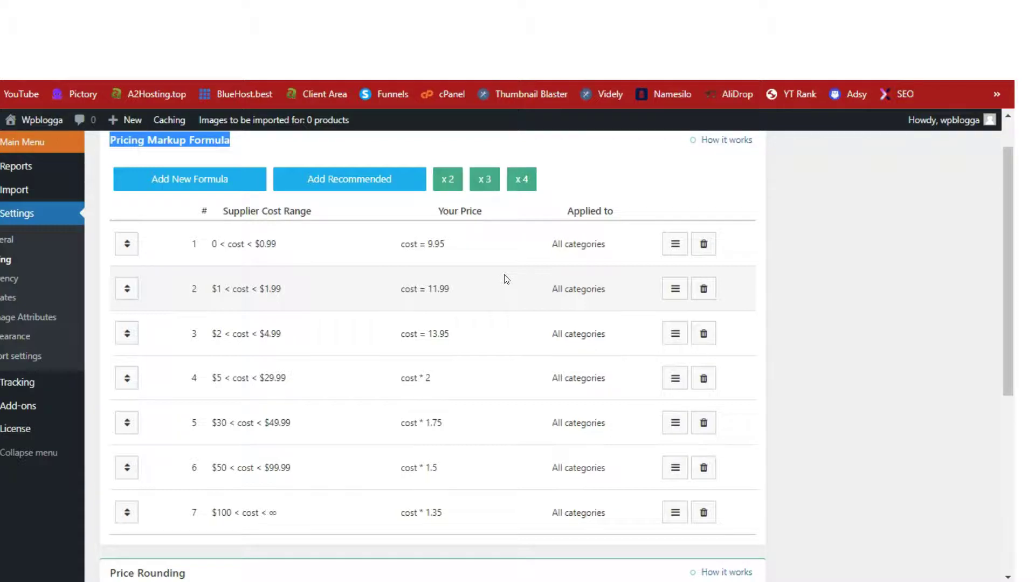
pyautogui.click(608, 181)
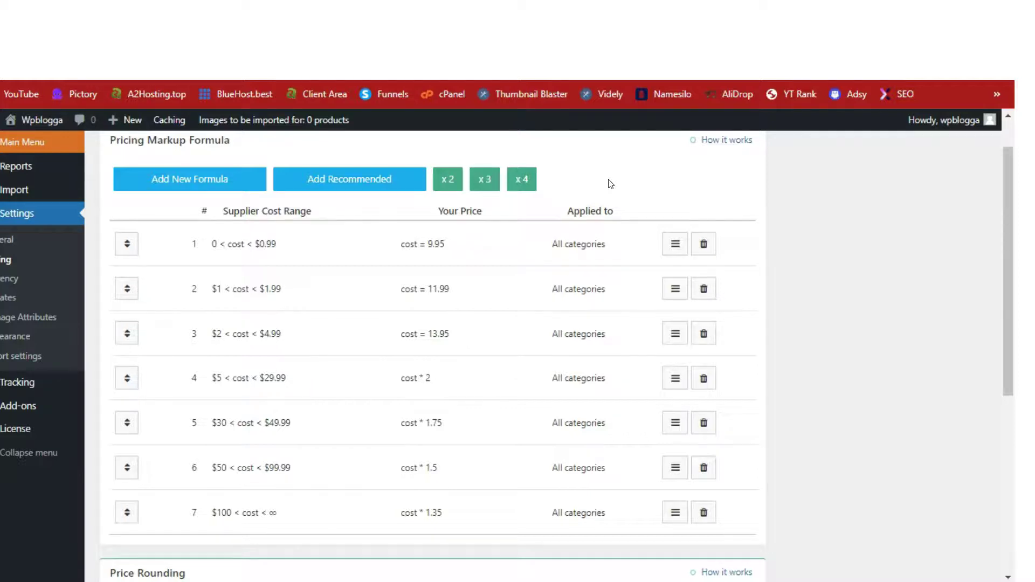
pyautogui.click(446, 286)
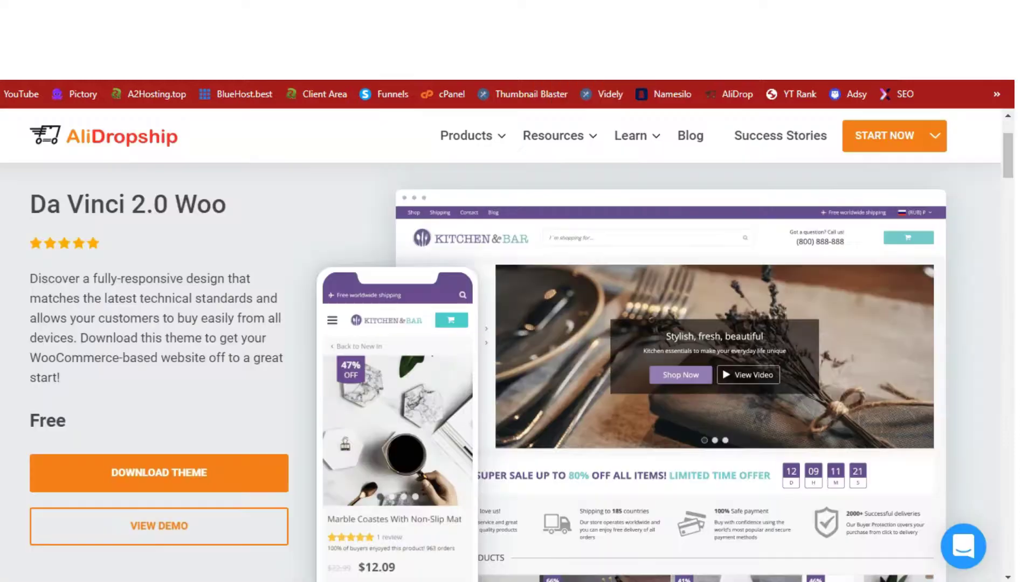
# View the Da Vinci 2.0 Woo theme page on the AliDropship website
pyautogui.click(538, 162)
pyautogui.click(875, 182)
pyautogui.moveTo(1011, 151); pyautogui.dragTo(1011, 148)
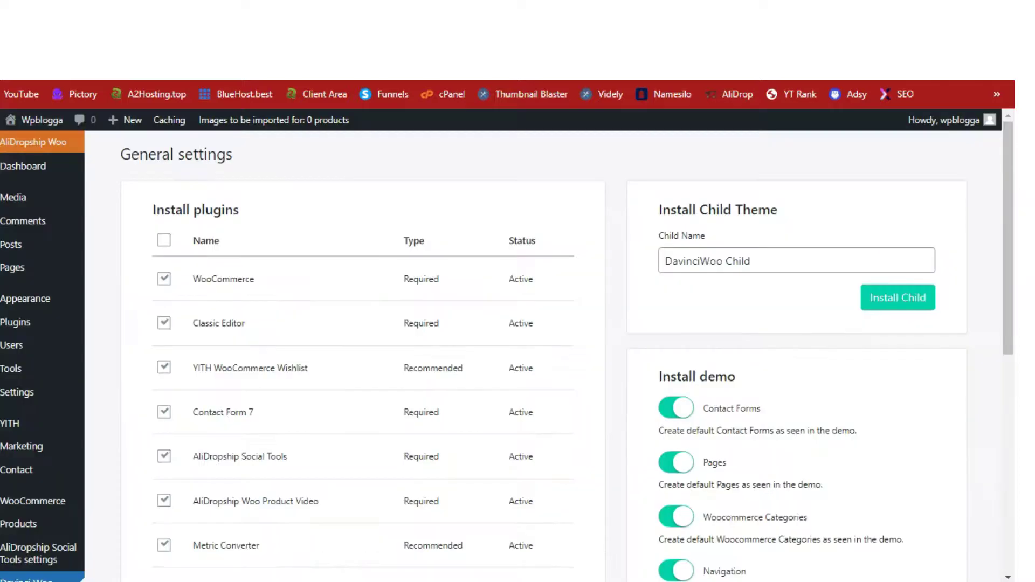
# Review the Davinci Woo General settings, including the plugin list, child theme installation and demo content options
pyautogui.scroll(-2, 1010, 231)
pyautogui.scroll(-3, 1011, 231)
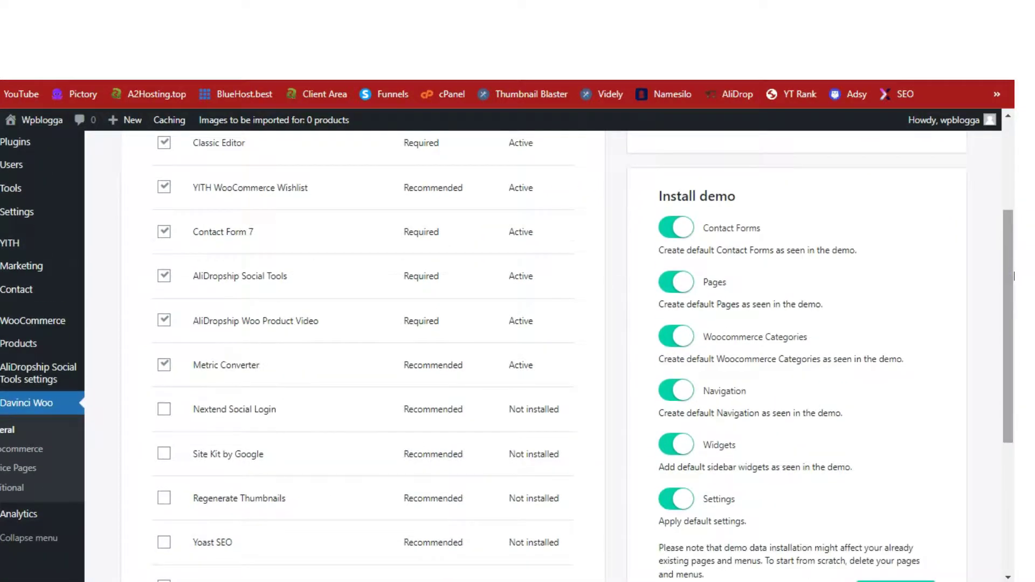
pyautogui.click(27, 412)
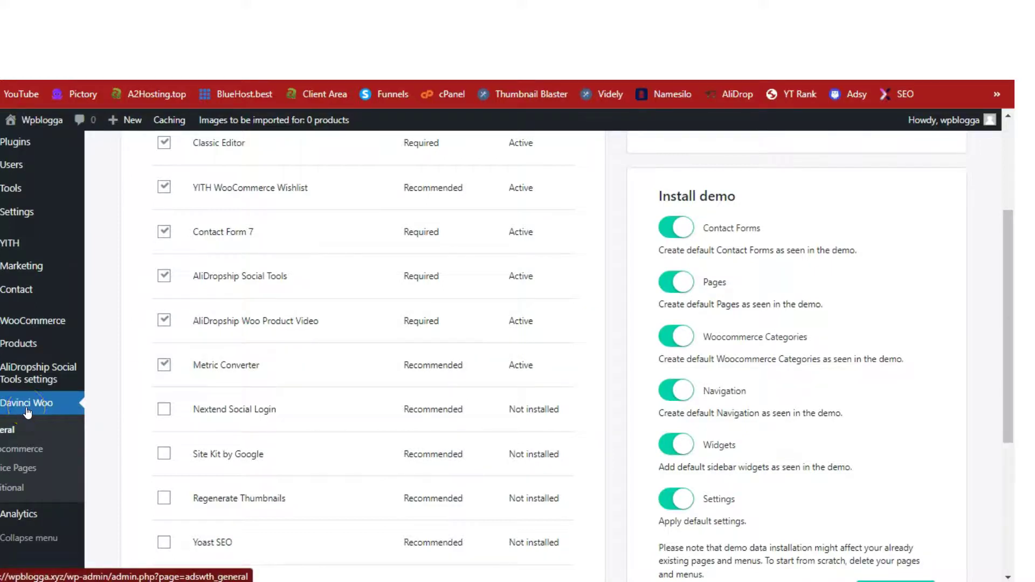
pyautogui.click(9, 426)
pyautogui.moveTo(1007, 259); pyautogui.dragTo(1005, 410)
pyautogui.click(907, 335)
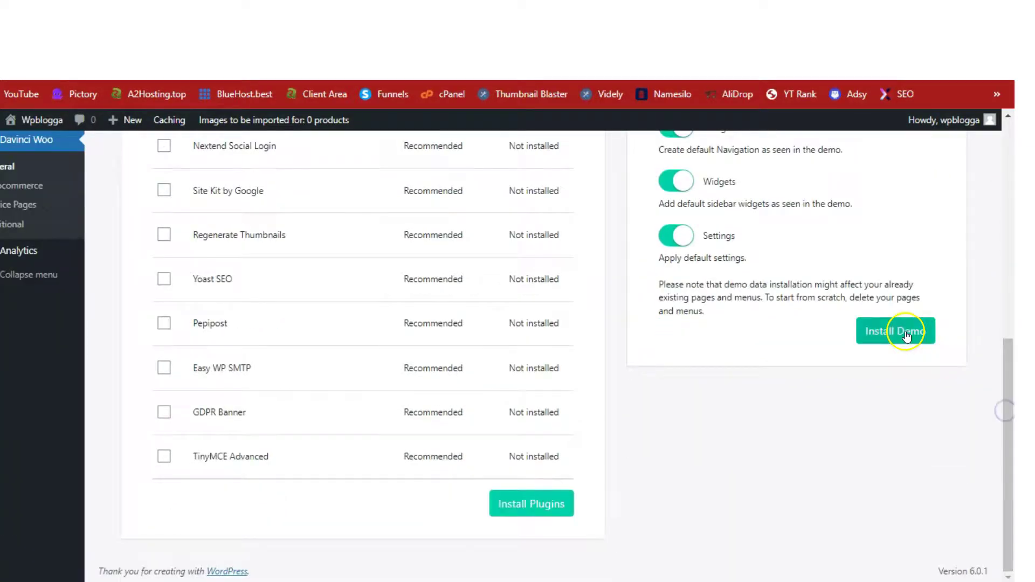
pyautogui.moveTo(1007, 445); pyautogui.dragTo(983, 245)
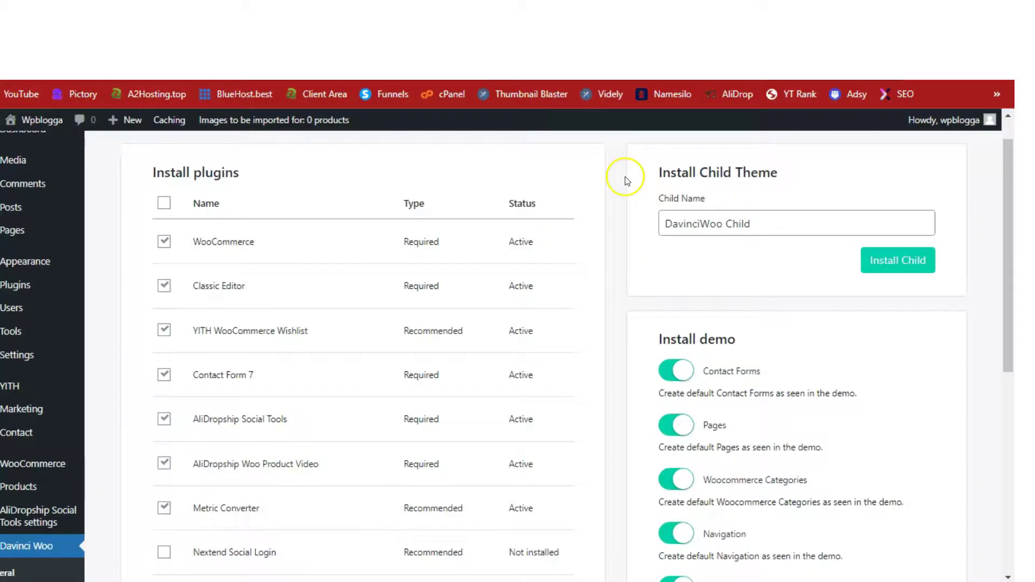
pyautogui.moveTo(1008, 224); pyautogui.dragTo(1008, 194)
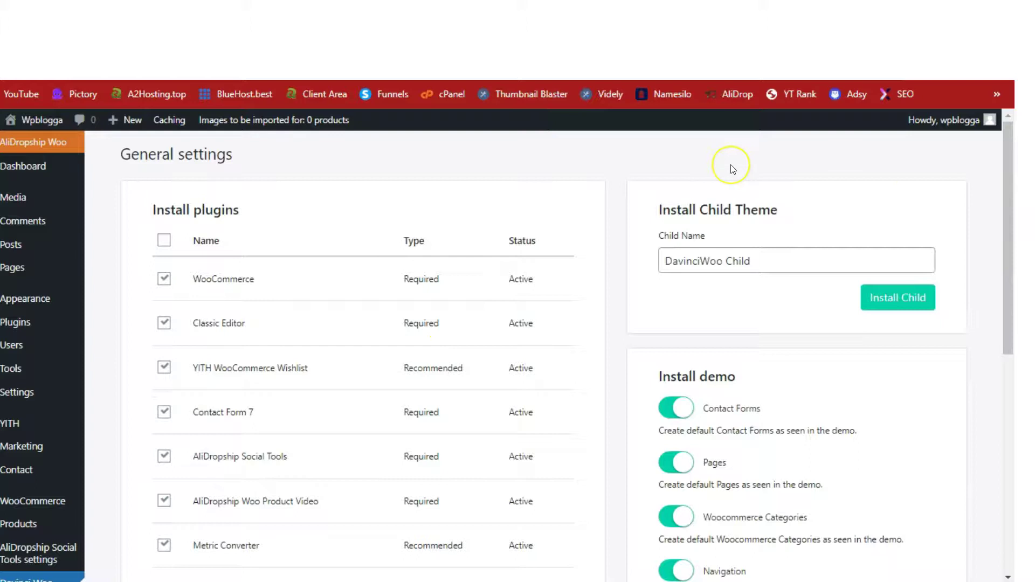
pyautogui.click(631, 163)
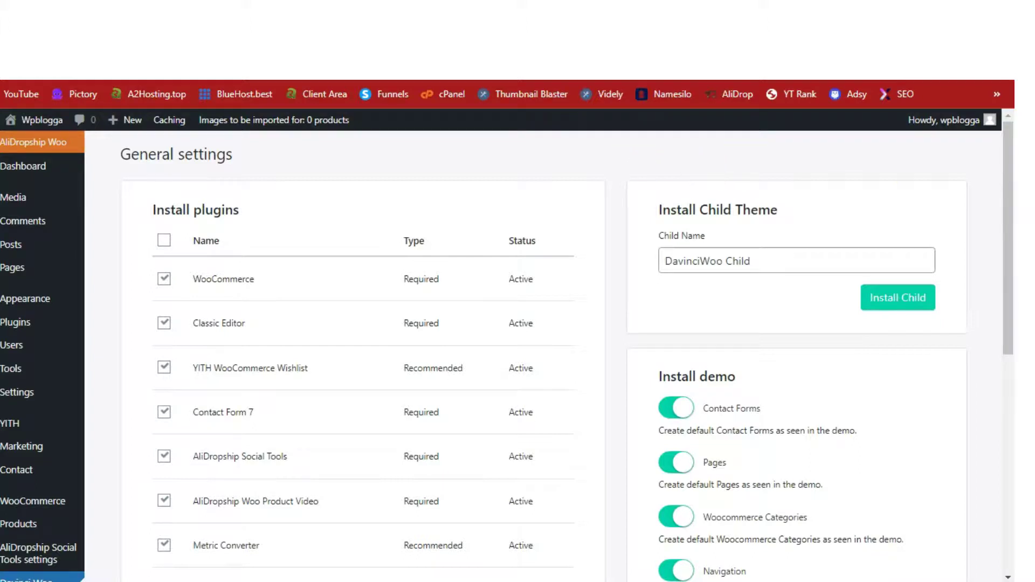
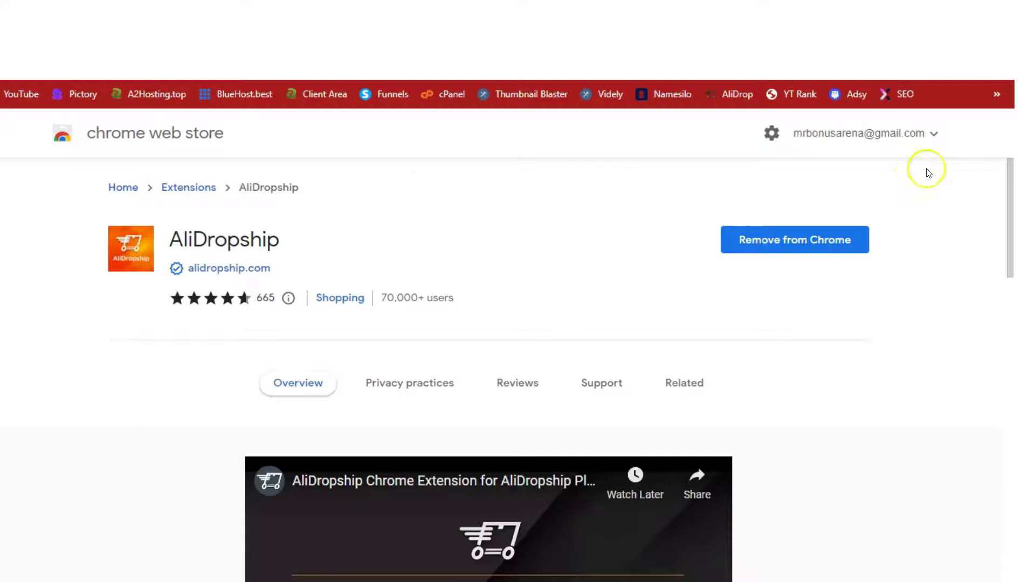
# Open the AliDropship Chrome extension and inspect its WordPress field for adding a store domain
pyautogui.click(924, 66)
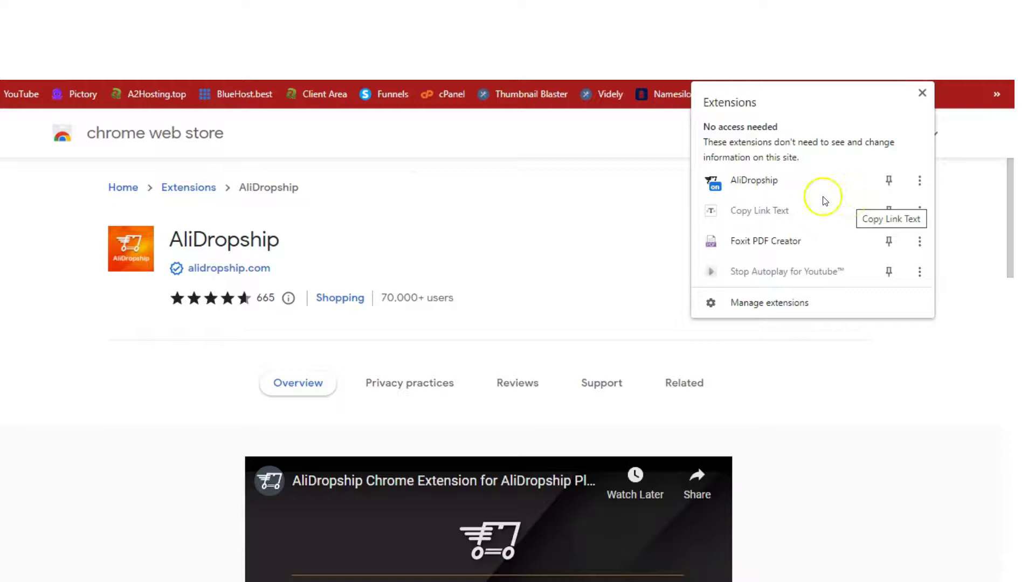
pyautogui.click(773, 187)
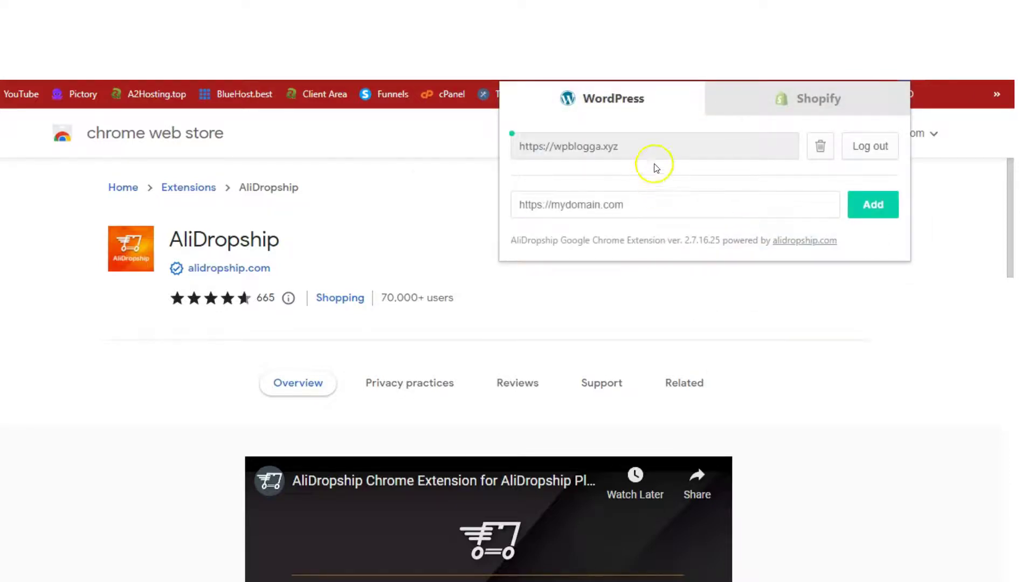
pyautogui.click(631, 208)
pyautogui.click(651, 211)
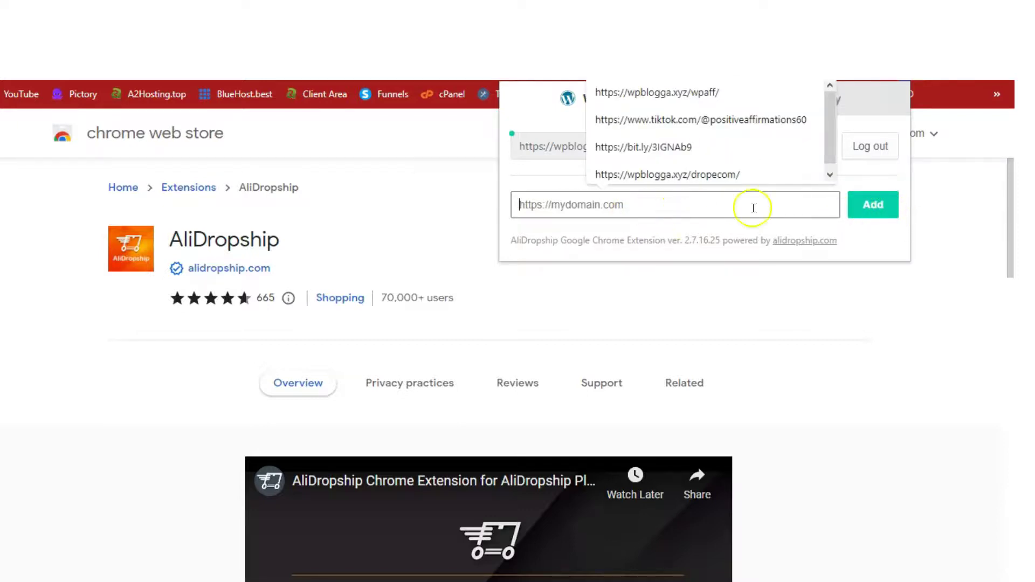
pyautogui.click(542, 171)
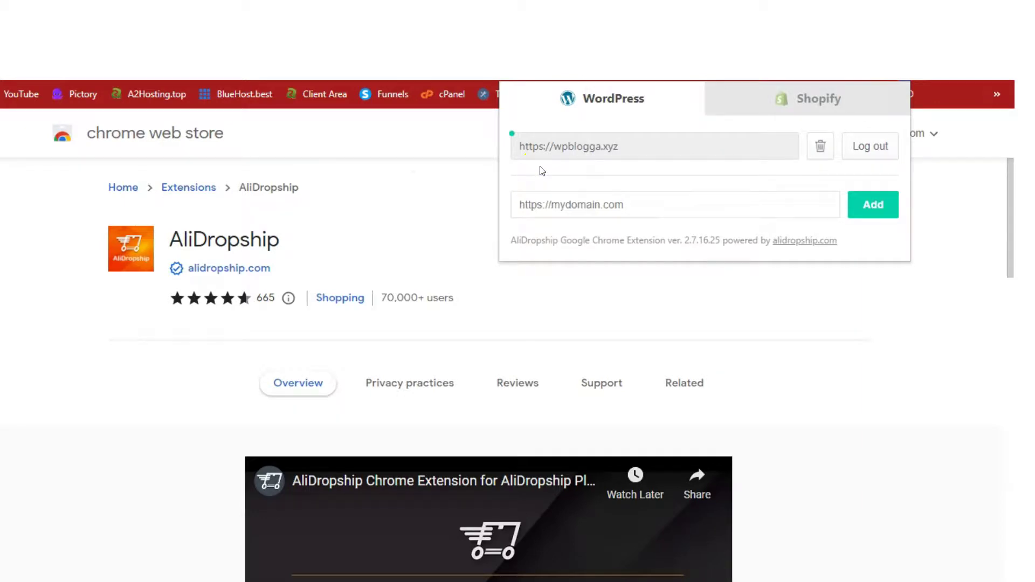
pyautogui.click(581, 171)
pyautogui.click(630, 148)
pyautogui.click(582, 151)
pyautogui.moveTo(512, 133)
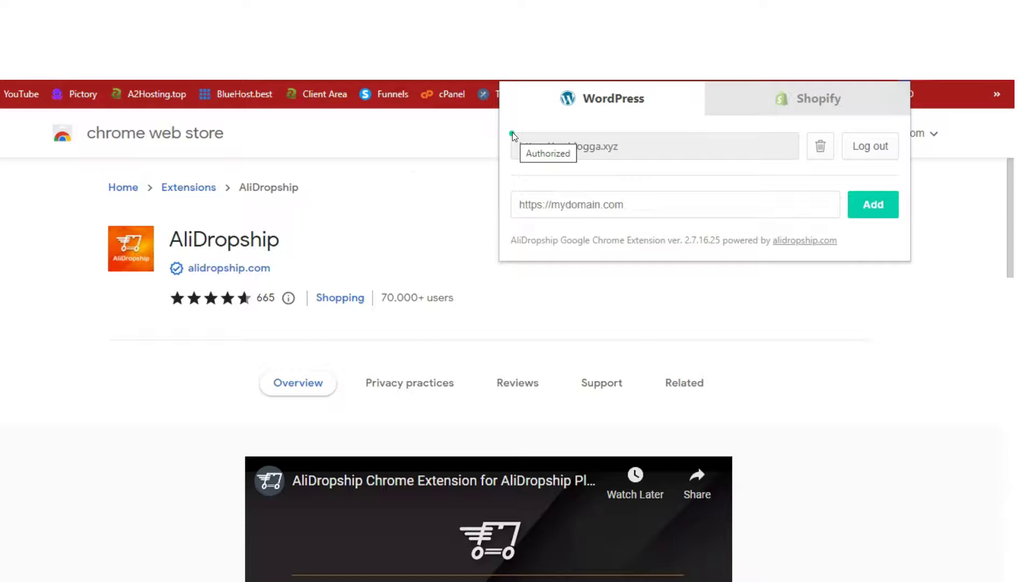
pyautogui.click(381, 133)
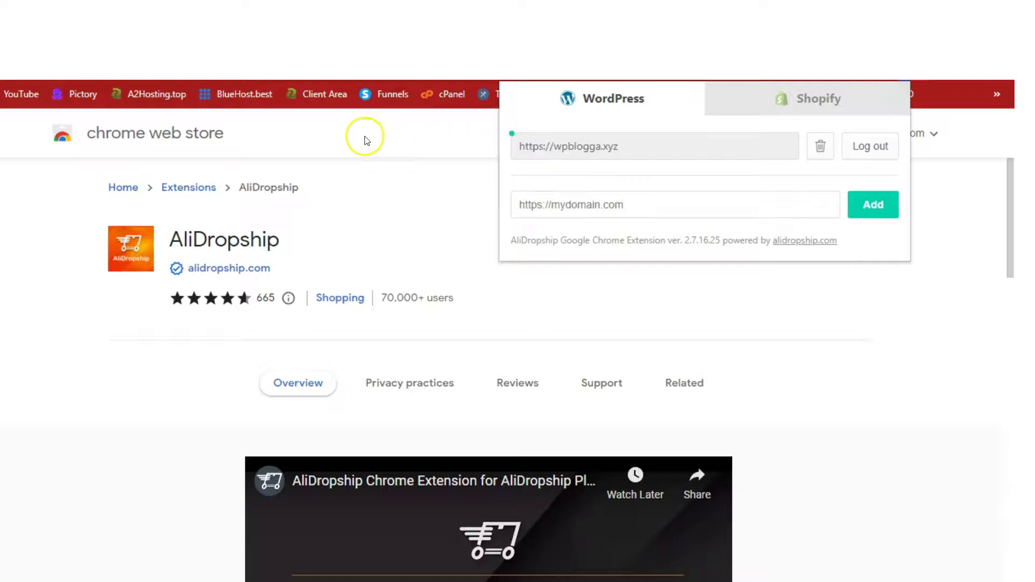
# Switch to the Word Counter page and select the whole product name "HANDHELD INSECT PICK-UP TOOL"
pyautogui.hotkey('ctrl', 'Tab')
pyautogui.click(219, 258)
pyautogui.hotkey('ctrl', 'a')
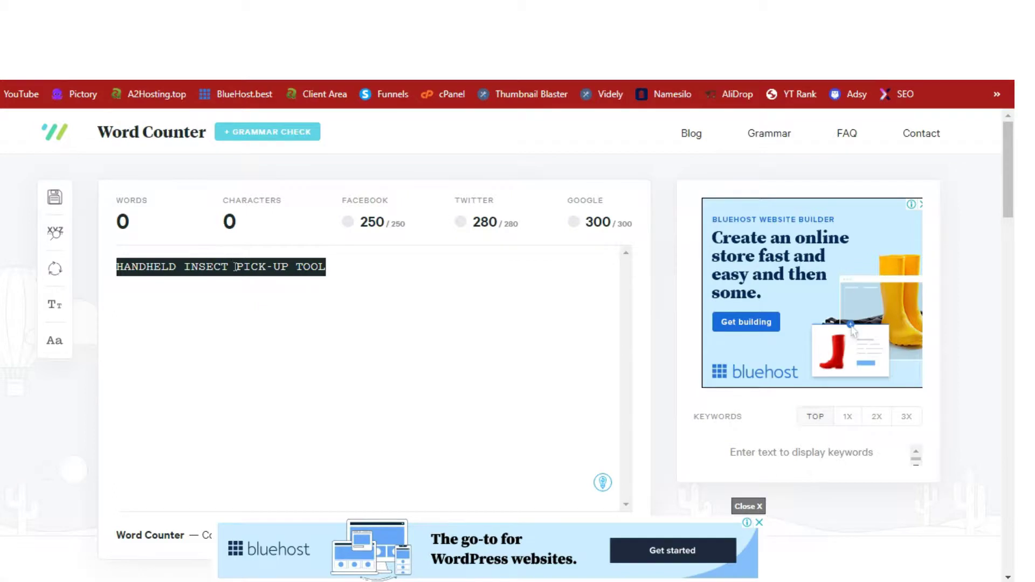
pyautogui.rightClick(236, 266)
pyautogui.click(307, 321)
pyautogui.click(305, 317)
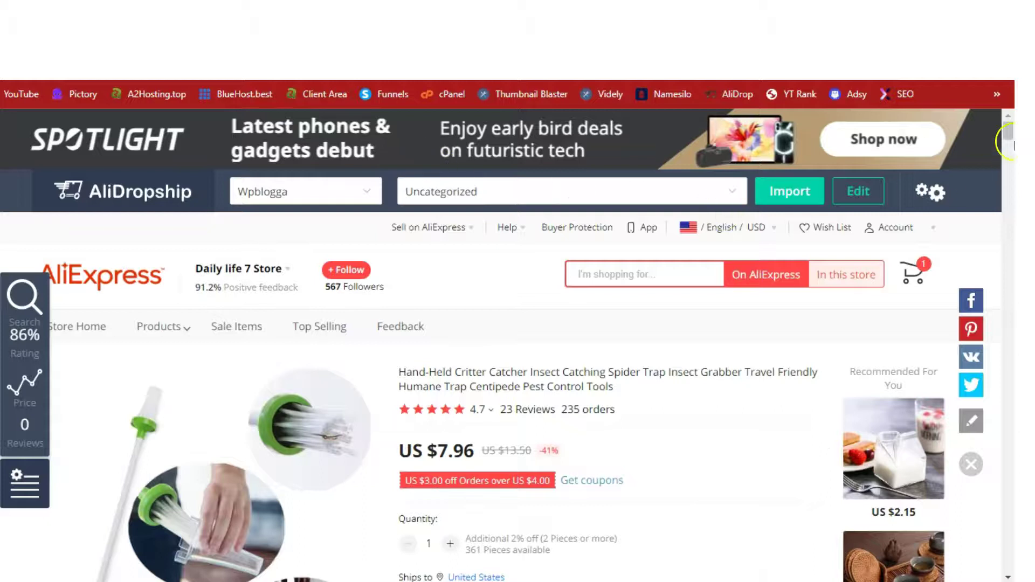
# Check the destination store list in the AliDropship import bar on the AliExpress critter catcher product page
pyautogui.moveTo(1010, 129)
pyautogui.mouseDown()
pyautogui.moveTo(1010, 138)
pyautogui.moveTo(1010, 117)
pyautogui.moveTo(1010, 206)
pyautogui.moveTo(1010, 124)
pyautogui.mouseUp()
pyautogui.click(298, 194)
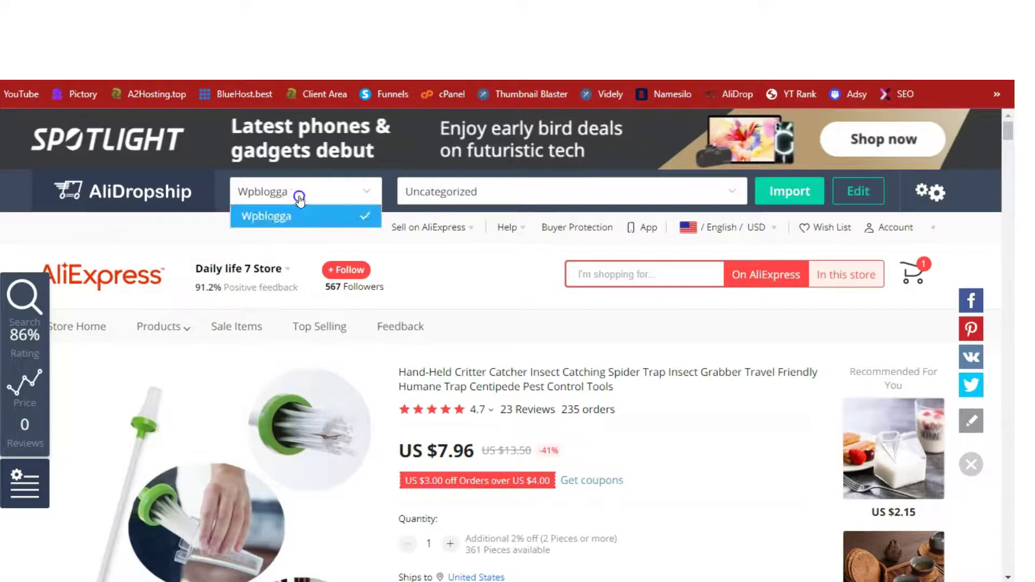
pyautogui.click(300, 199)
# Look through the AliDropship category list and import the critter catcher product into the Wpblogga store as Uncategorized
pyautogui.click(514, 198)
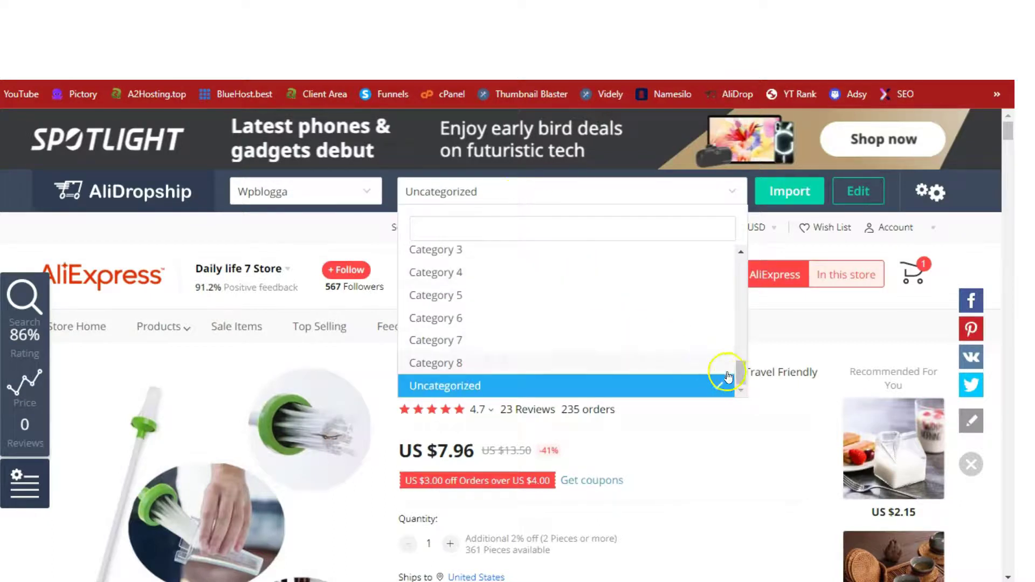
pyautogui.moveTo(741, 376); pyautogui.dragTo(741, 270)
pyautogui.click(648, 254)
pyautogui.click(733, 186)
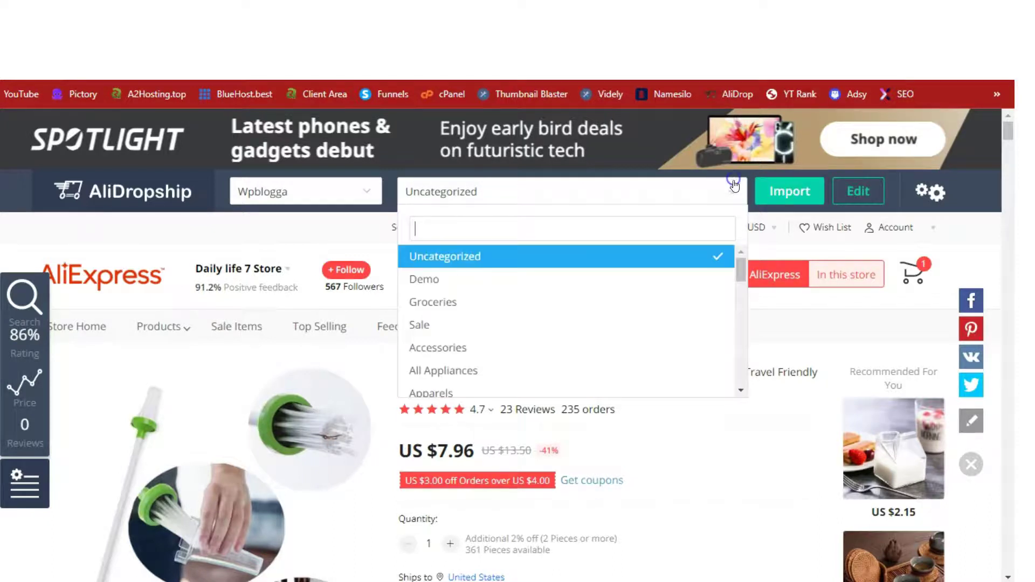
pyautogui.moveTo(739, 273); pyautogui.dragTo(739, 308)
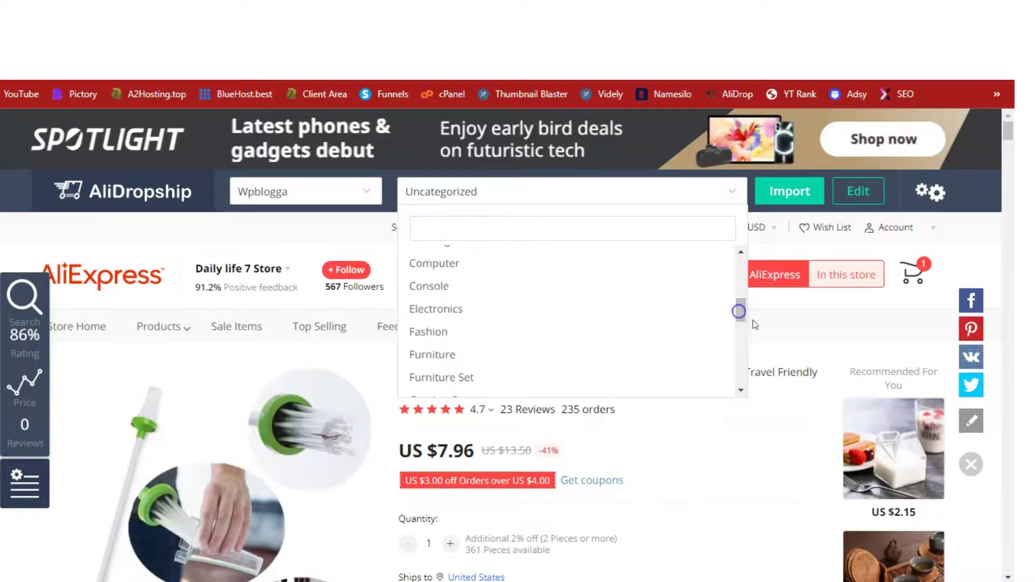
pyautogui.click(792, 332)
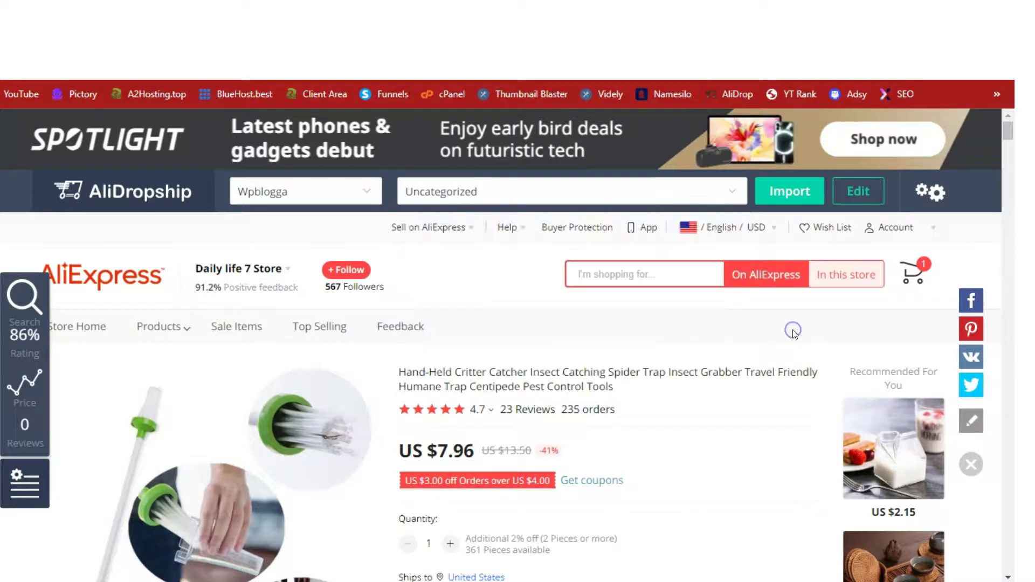
pyautogui.click(791, 197)
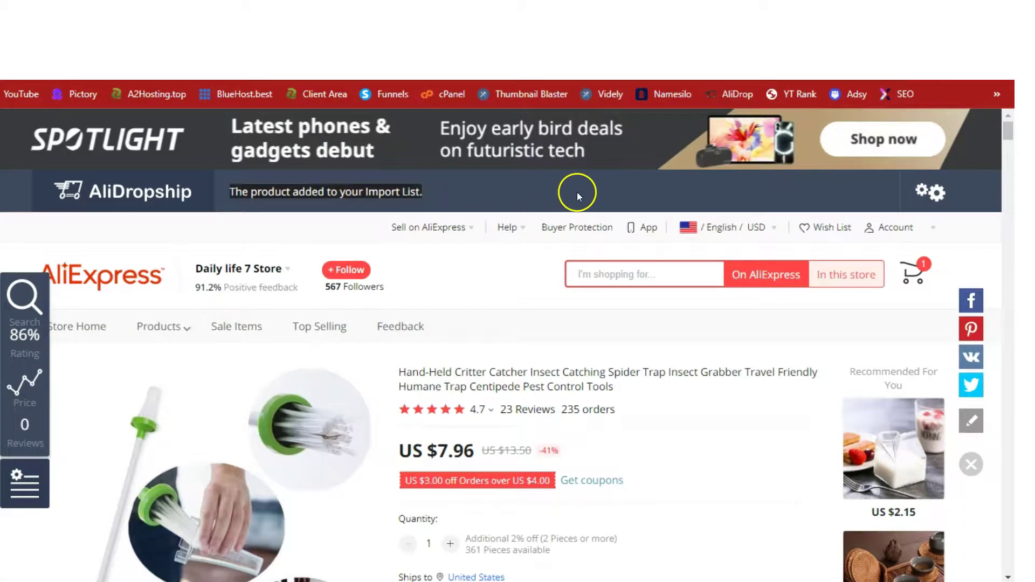
# In the WordPress product import list, quick-edit the critter catcher's title and slug to HANDHELD INSECT PICK-UP TOOL
pyautogui.click(673, 94)
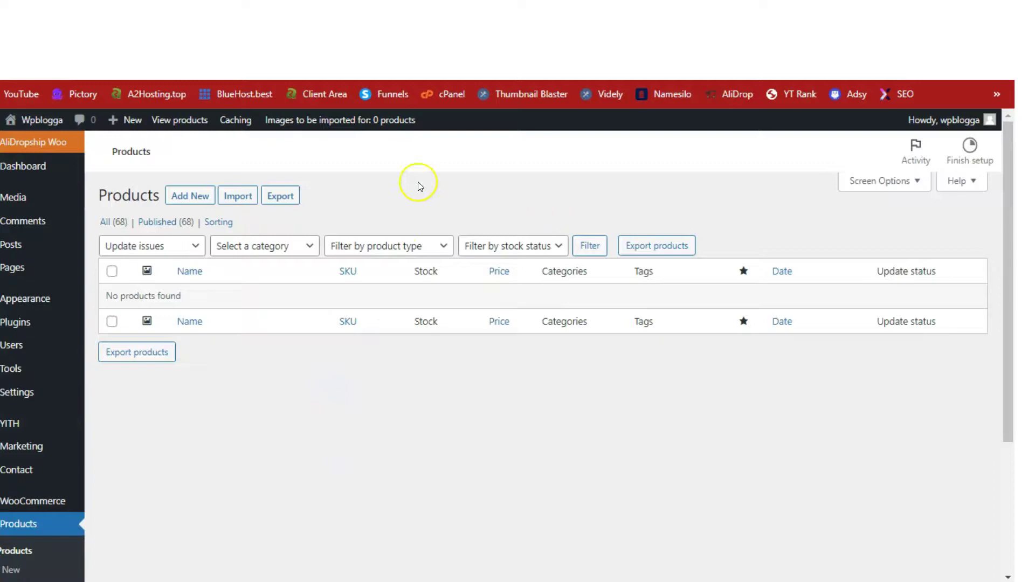
pyautogui.click(449, 93)
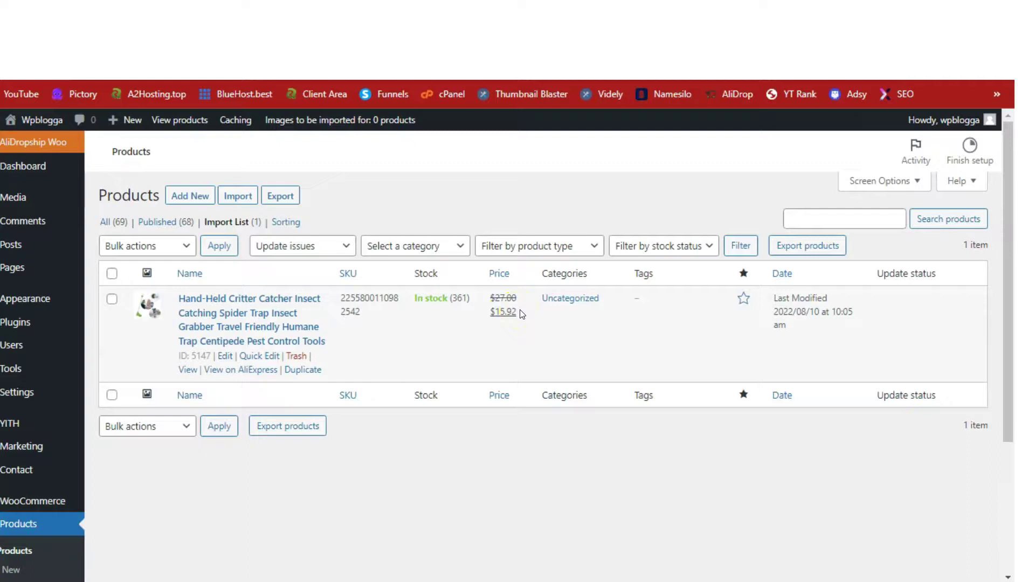
pyautogui.click(249, 356)
pyautogui.tripleClick(325, 325)
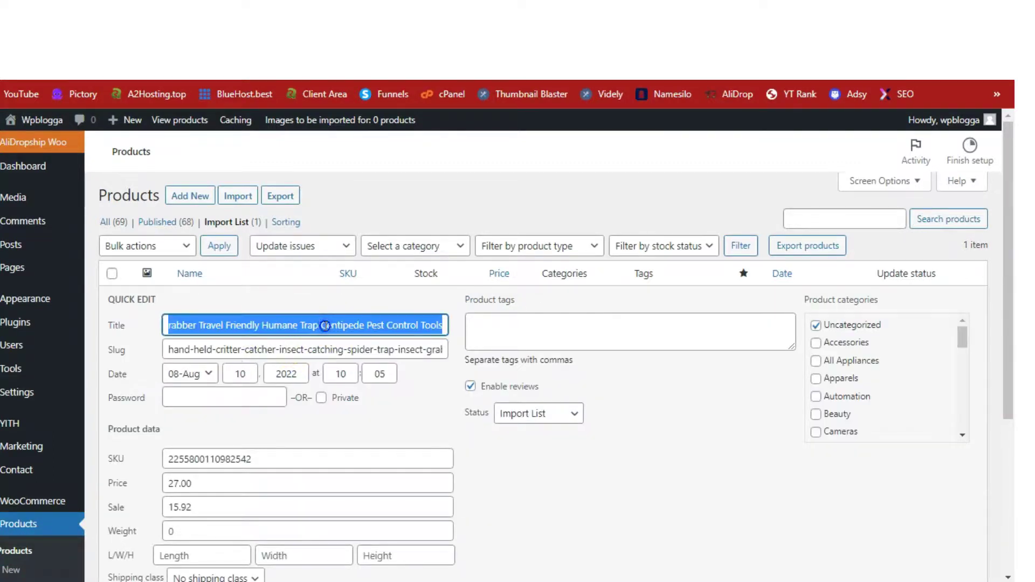
pyautogui.hotkey('ctrl', 'v')
pyautogui.tripleClick(335, 340)
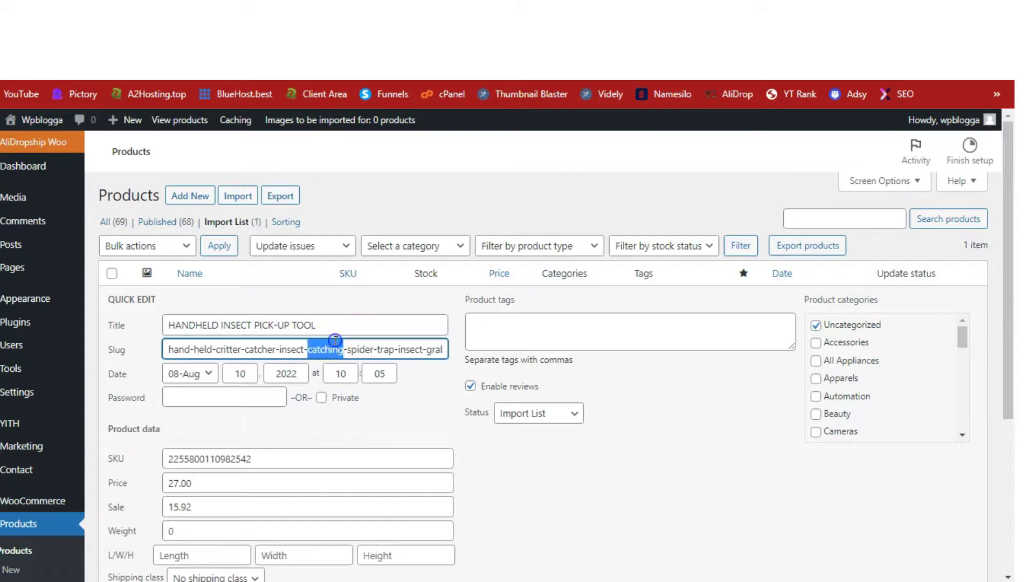
pyautogui.hotkey('ctrl', 'v')
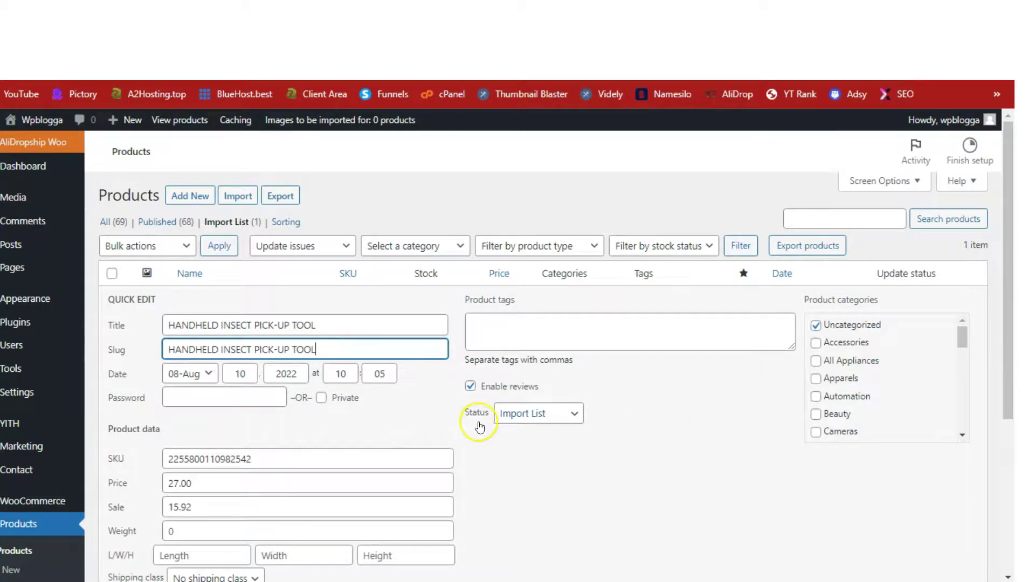
# Set the insect pick-up tool's status to Published and update the product
pyautogui.click(537, 417)
pyautogui.click(539, 430)
pyautogui.scroll(-4, 539, 431)
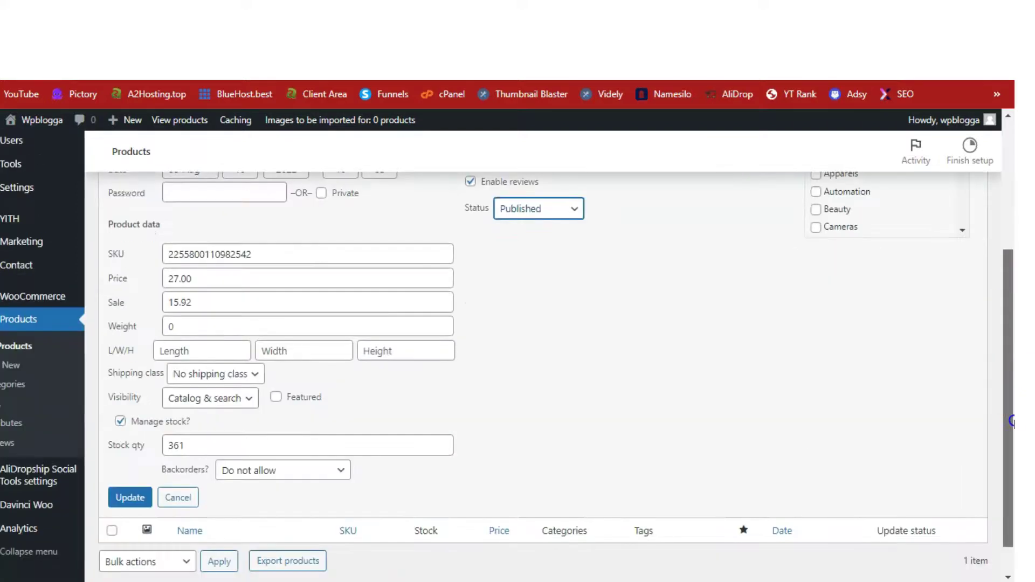
pyautogui.click(128, 497)
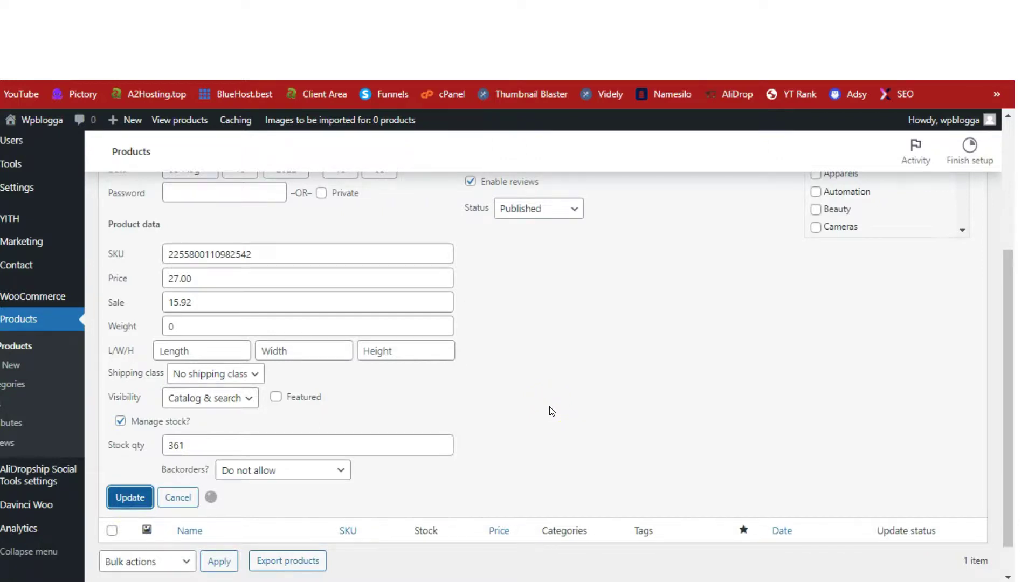
pyautogui.moveTo(1009, 370); pyautogui.dragTo(1010, 253)
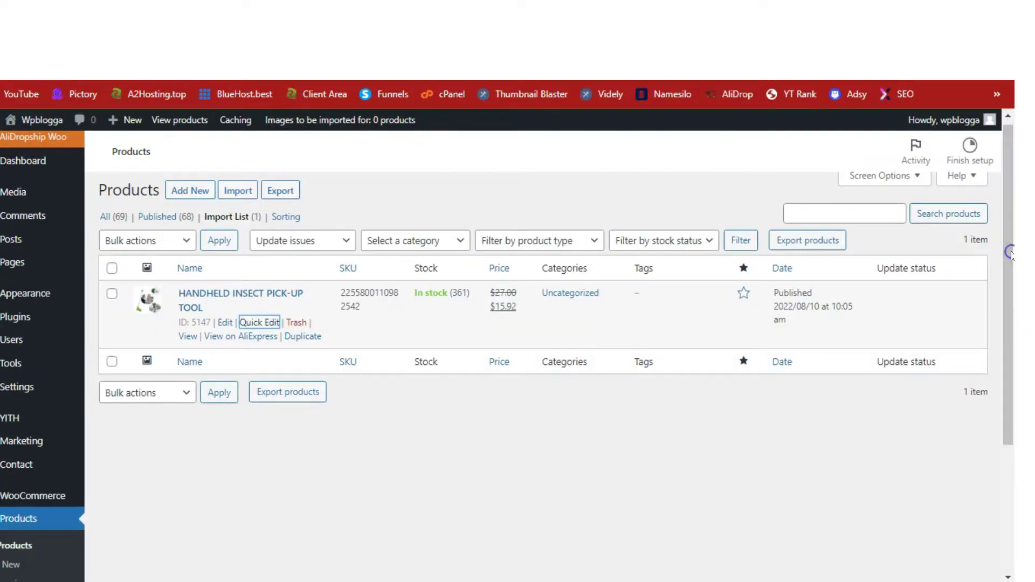
# Open the store page of the insect pick-up tool in a new tab
pyautogui.click(186, 337)
pyautogui.rightClick(186, 337)
pyautogui.click(233, 349)
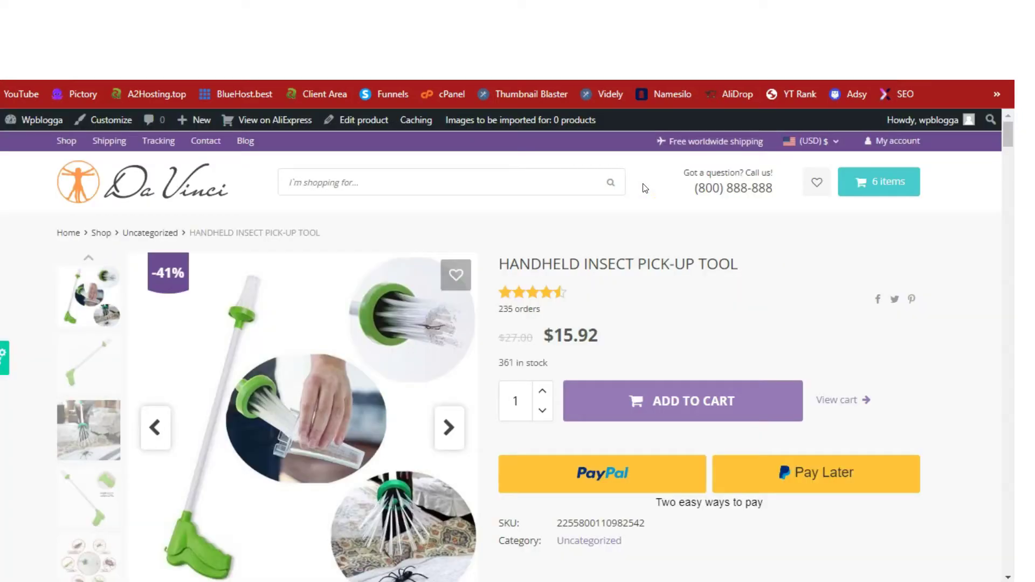
# Examine the store page header and highlight its contact phone number
pyautogui.click(653, 195)
pyautogui.click(696, 187)
pyautogui.click(1008, 131)
pyautogui.moveTo(1009, 132)
pyautogui.mouseDown()
pyautogui.moveTo(1005, 157)
pyautogui.moveTo(1008, 130)
pyautogui.mouseUp()
pyautogui.click(828, 174)
pyautogui.tripleClick(731, 188)
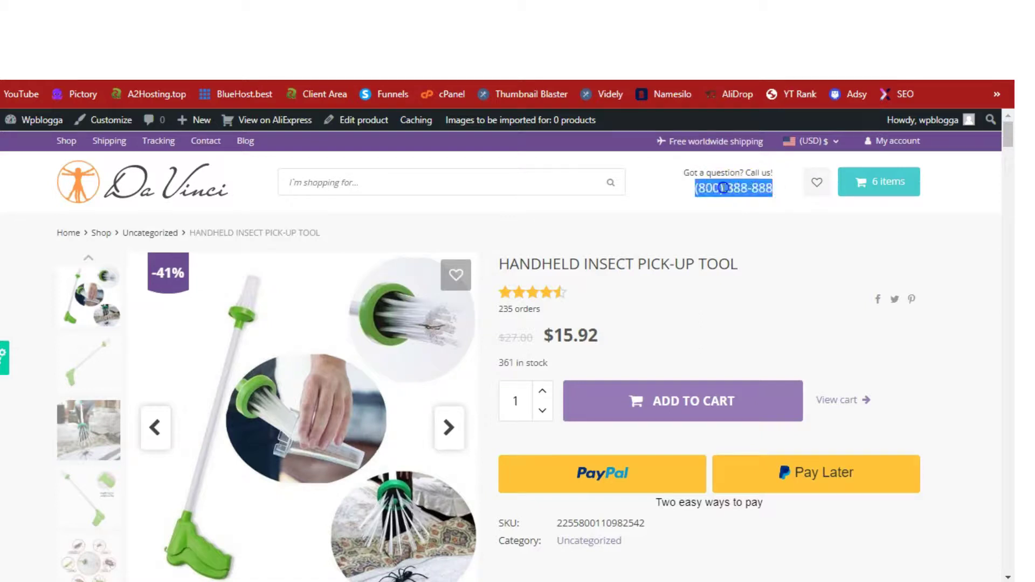
pyautogui.doubleClick(736, 187)
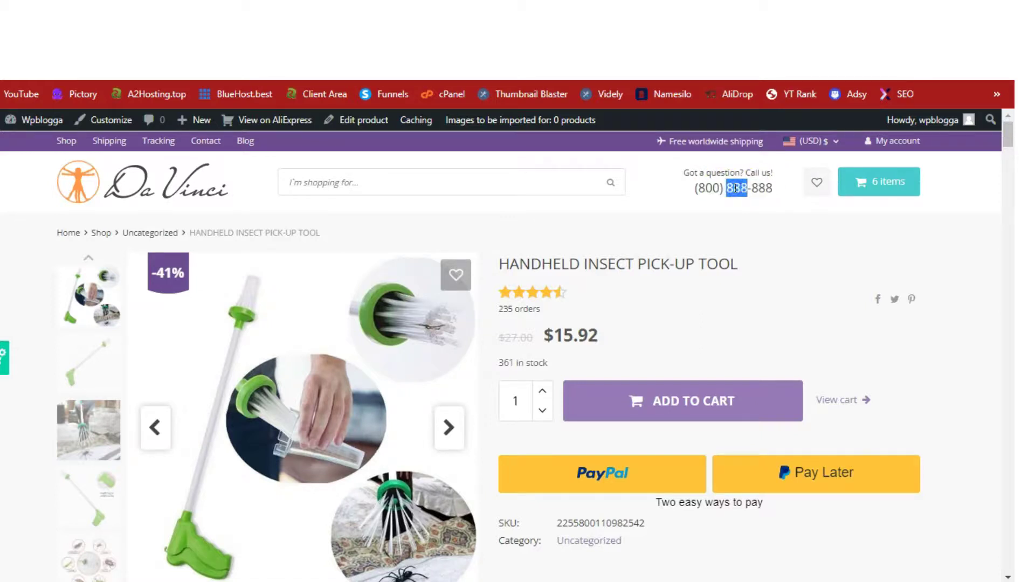
pyautogui.tripleClick(721, 190)
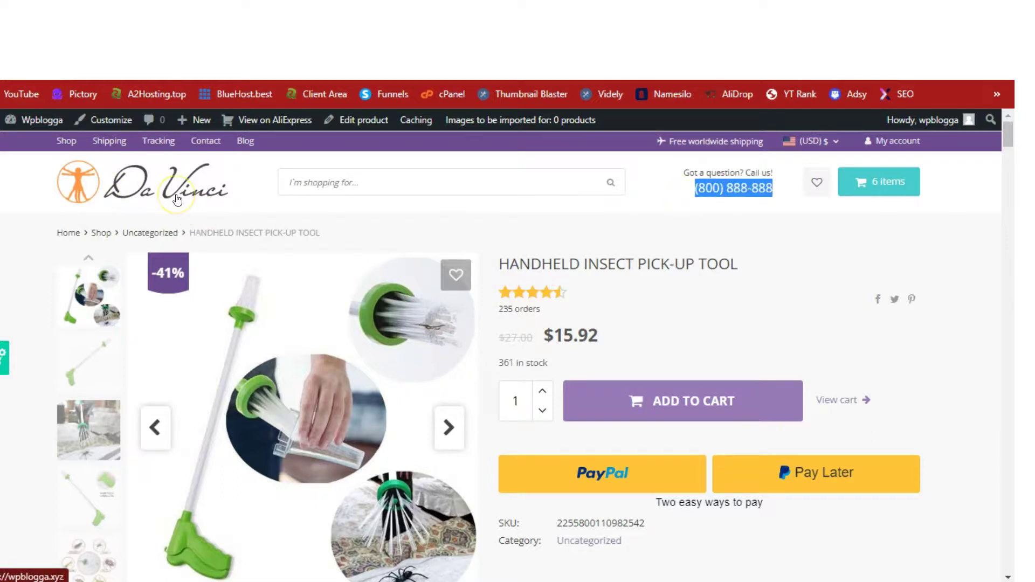
# Review the insect pick-up tool's store page, from the payment options through the description images
pyautogui.moveTo(1007, 131)
pyautogui.mouseDown()
pyautogui.moveTo(997, 178)
pyautogui.moveTo(999, 134)
pyautogui.mouseUp()
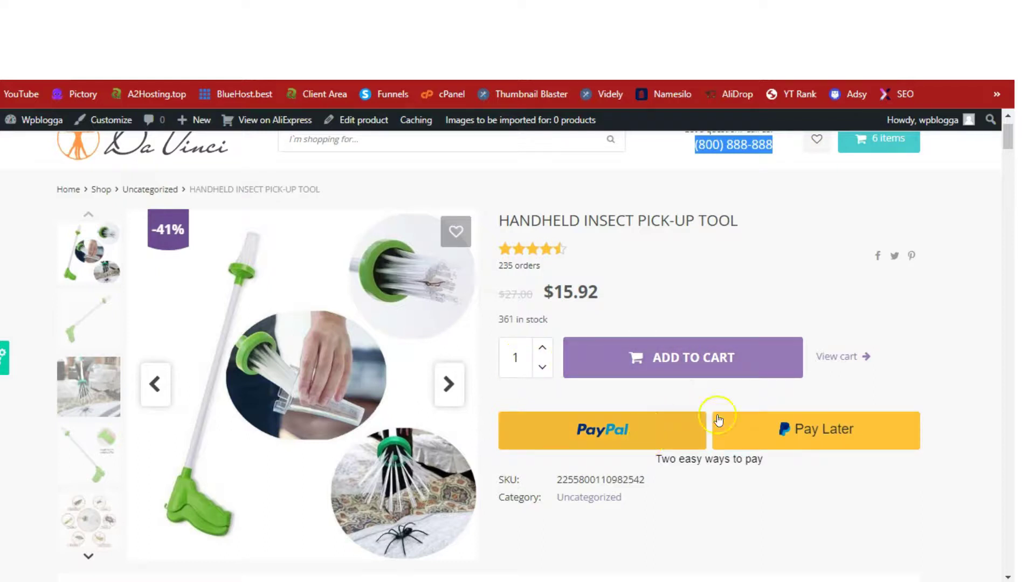
pyautogui.scroll(-5, 1011, 155)
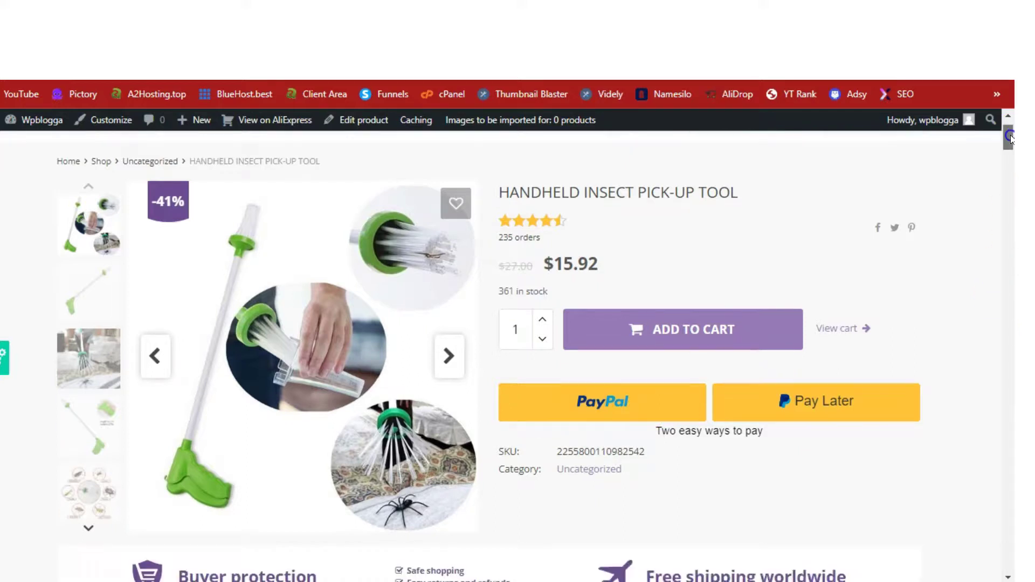
pyautogui.moveTo(1010, 145); pyautogui.dragTo(1001, 193)
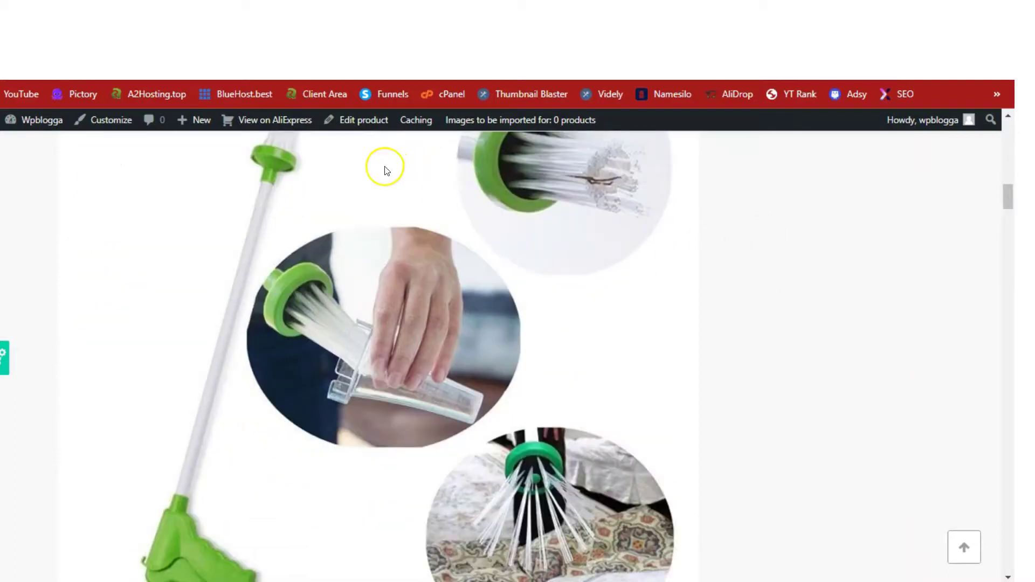
pyautogui.moveTo(1006, 200); pyautogui.dragTo(1008, 129)
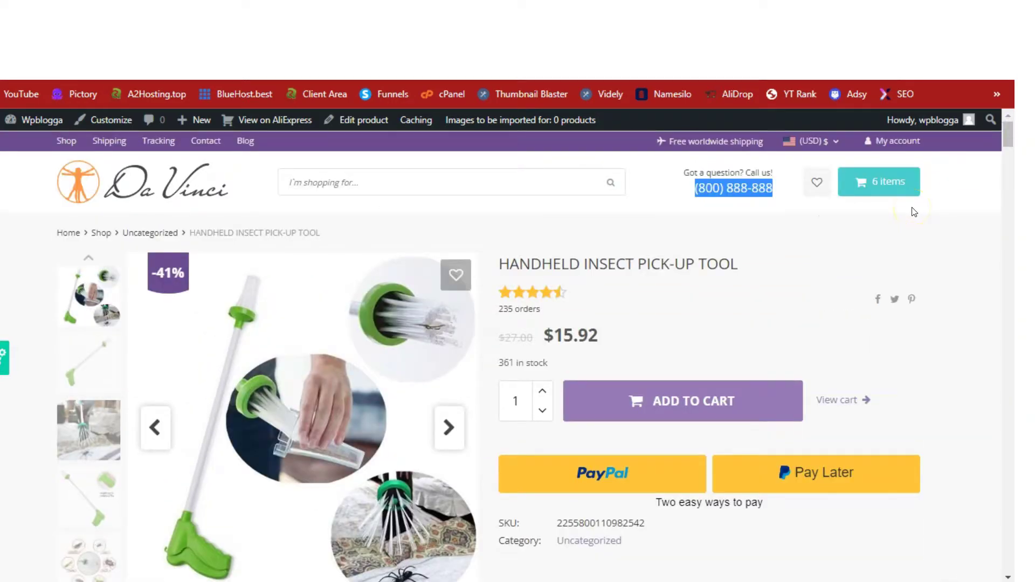
pyautogui.click(665, 222)
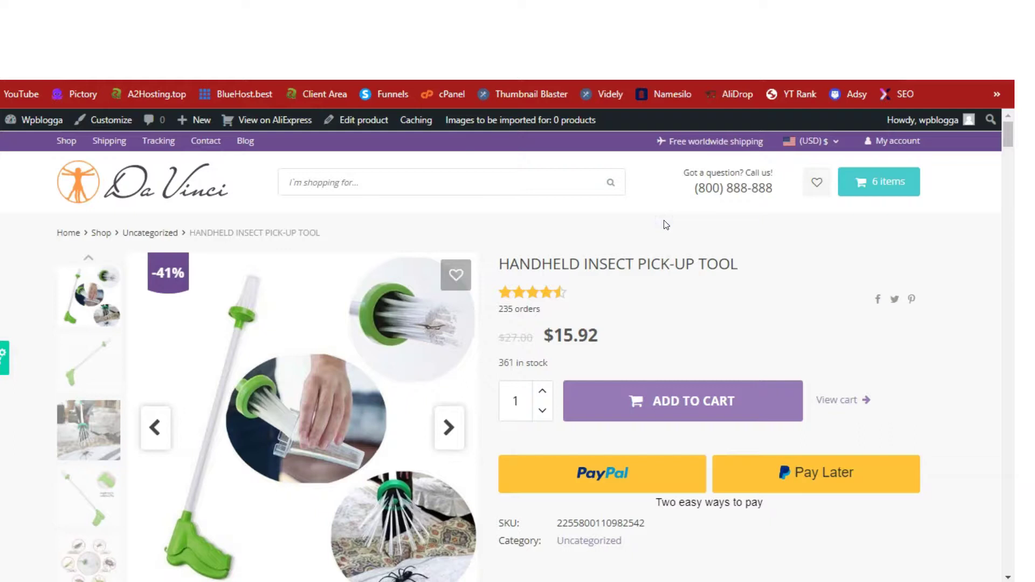
pyautogui.click(655, 205)
# Switch to Shoutcart and look through its page for buying influencer shoutouts
pyautogui.hotkey('ctrl', 'Tab')
pyautogui.click(651, 225)
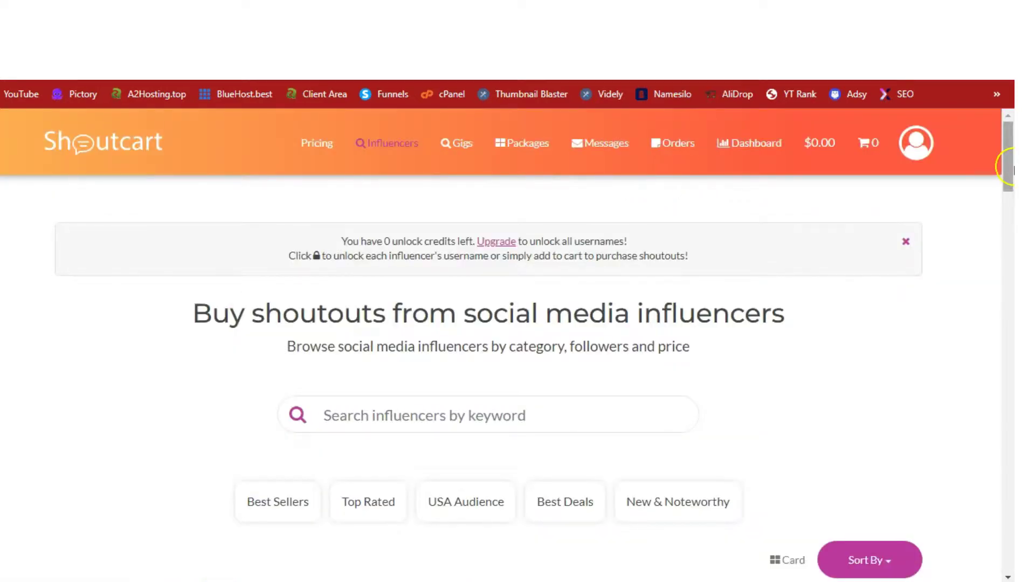
pyautogui.click(1011, 148)
pyautogui.scroll(-5, 1008, 186)
pyautogui.moveTo(1000, 199); pyautogui.dragTo(1005, 124)
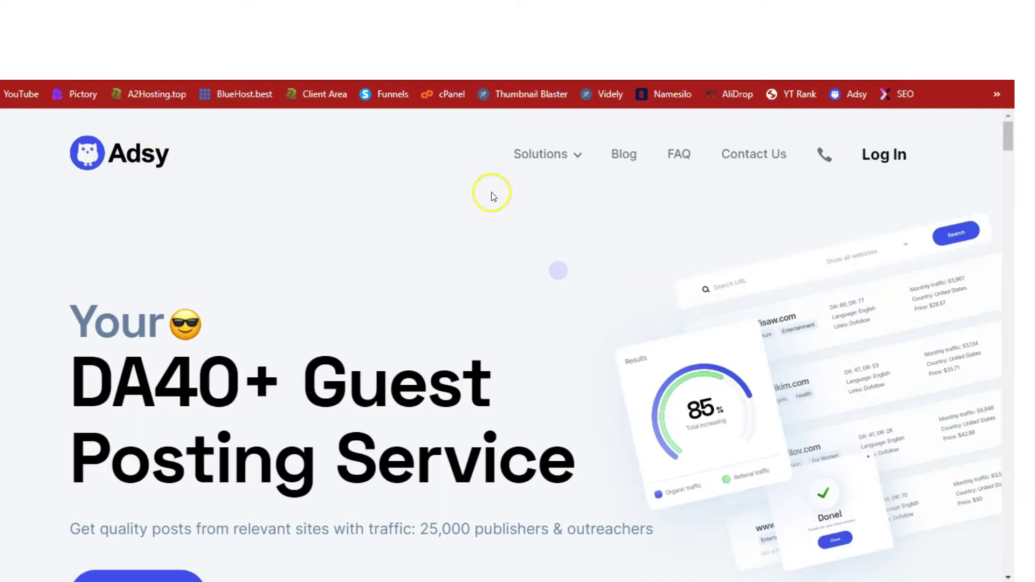
# Look over the Adsy guest posting page and highlight the "25,000 publishers" text
pyautogui.click(1011, 133)
pyautogui.moveTo(1012, 133)
pyautogui.mouseDown()
pyautogui.moveTo(1011, 154)
pyautogui.moveTo(1011, 143)
pyautogui.mouseUp()
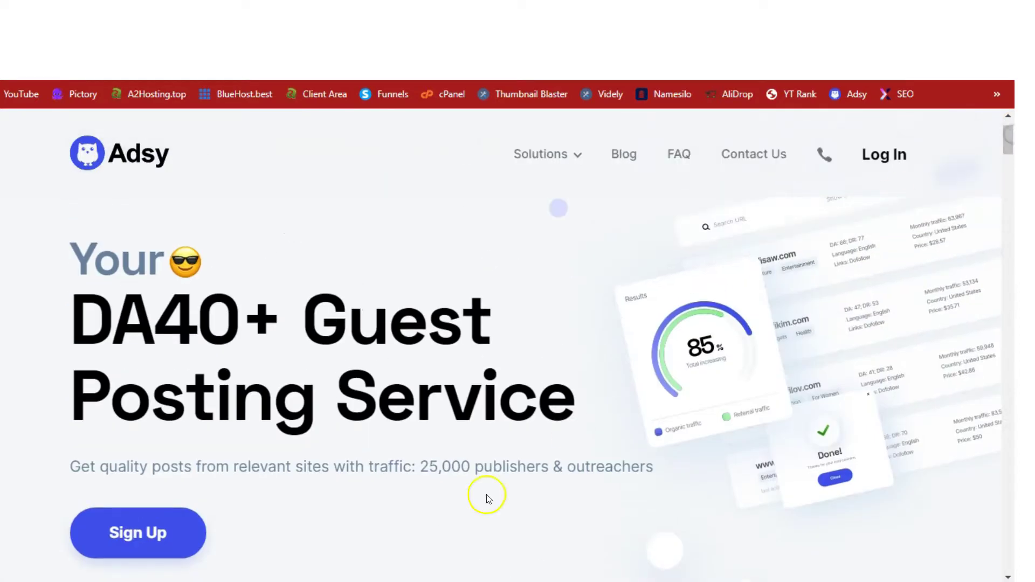
pyautogui.moveTo(421, 466); pyautogui.dragTo(549, 469)
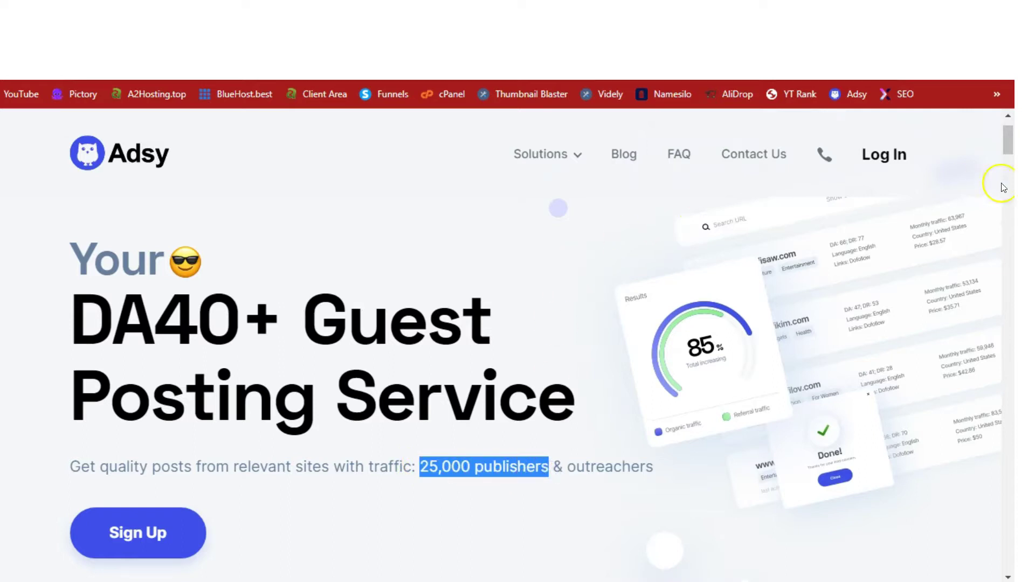
pyautogui.moveTo(1007, 142)
pyautogui.mouseDown()
pyautogui.moveTo(1005, 185)
pyautogui.moveTo(1007, 134)
pyautogui.mouseUp()
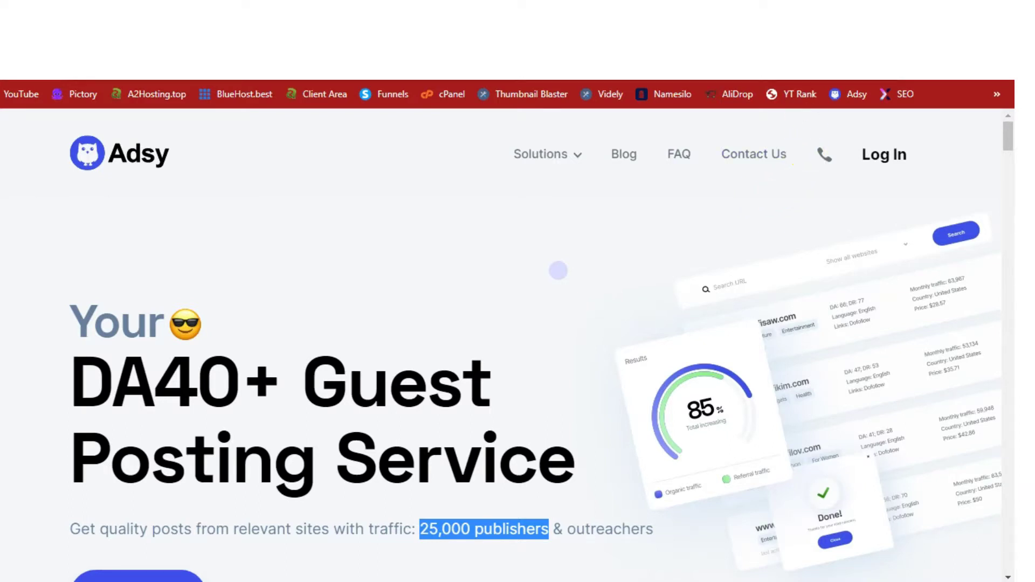
# Switch to the Loganix site and look at its SEO, PPC and content services page
pyautogui.hotkey('ctrl', 'Tab')
pyautogui.moveTo(1011, 134)
pyautogui.mouseDown()
pyautogui.moveTo(1007, 173)
pyautogui.moveTo(1009, 128)
pyautogui.mouseUp()
pyautogui.moveTo(422, 147)
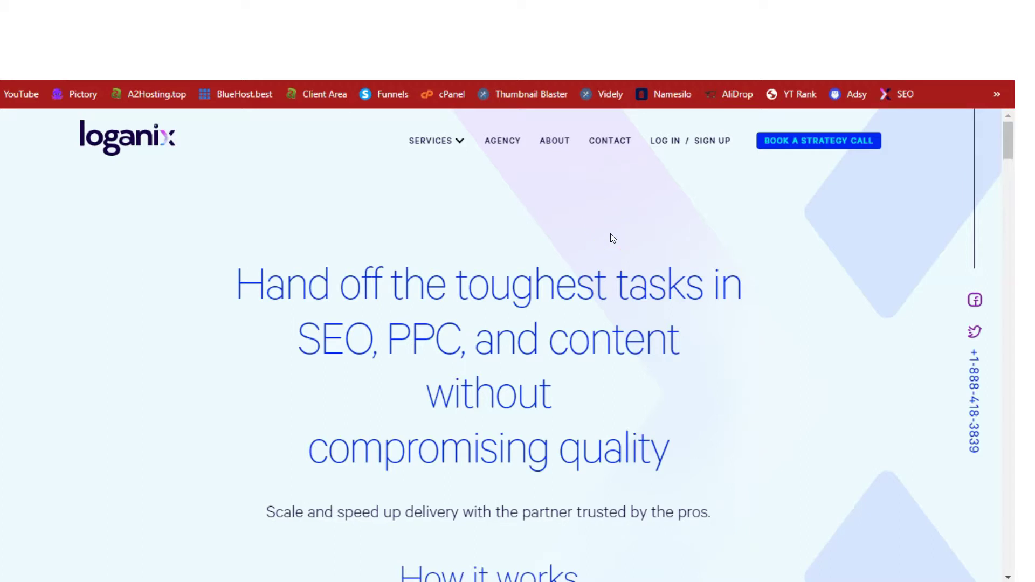
# Return to the Wpblogga product page and highlight the HANDHELD INSECT PICK-UP TOOL title
pyautogui.click(700, 67)
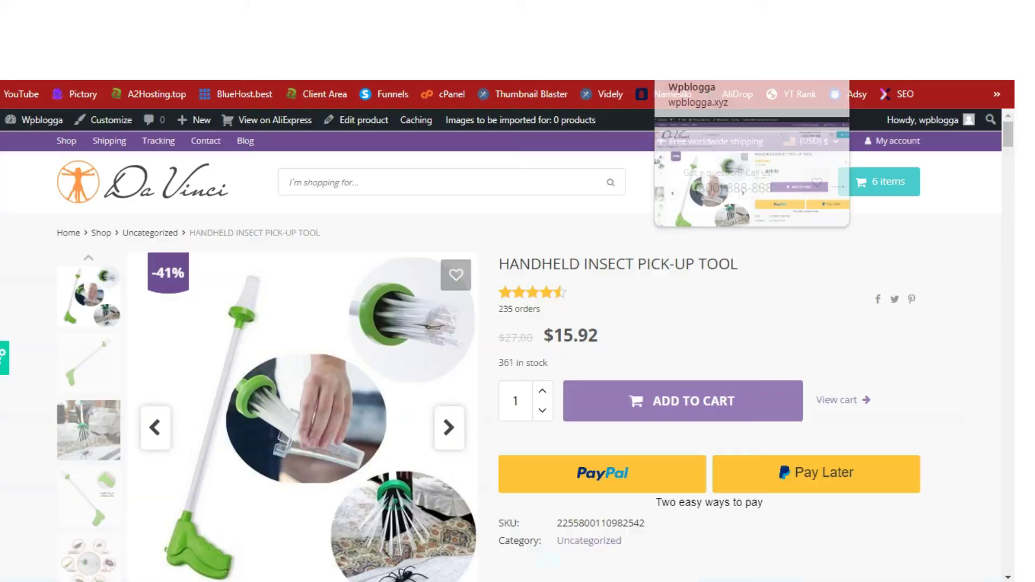
pyautogui.click(1009, 129)
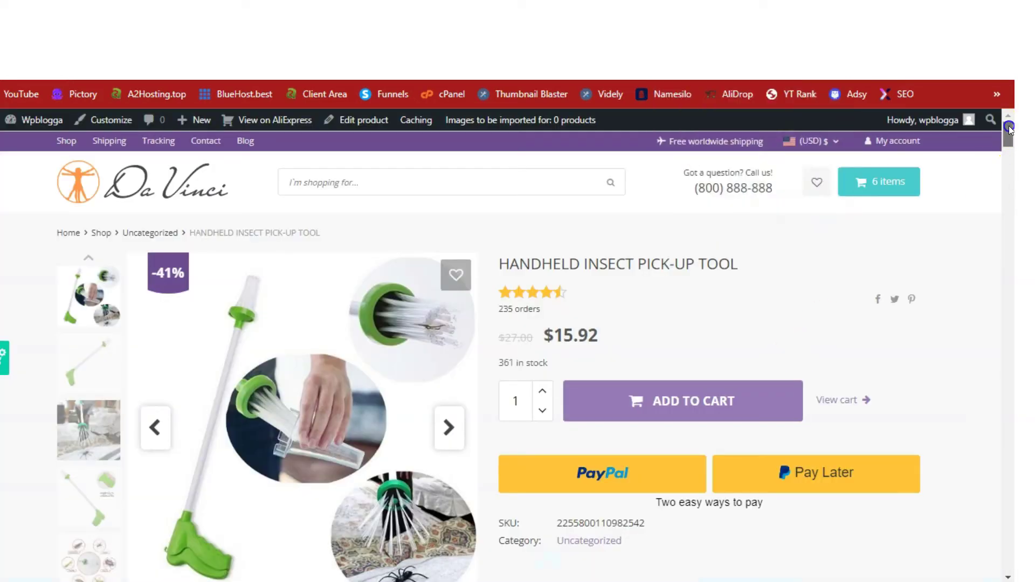
pyautogui.moveTo(1009, 130)
pyautogui.mouseDown()
pyautogui.moveTo(1009, 138)
pyautogui.moveTo(1009, 125)
pyautogui.mouseUp()
pyautogui.tripleClick(694, 267)
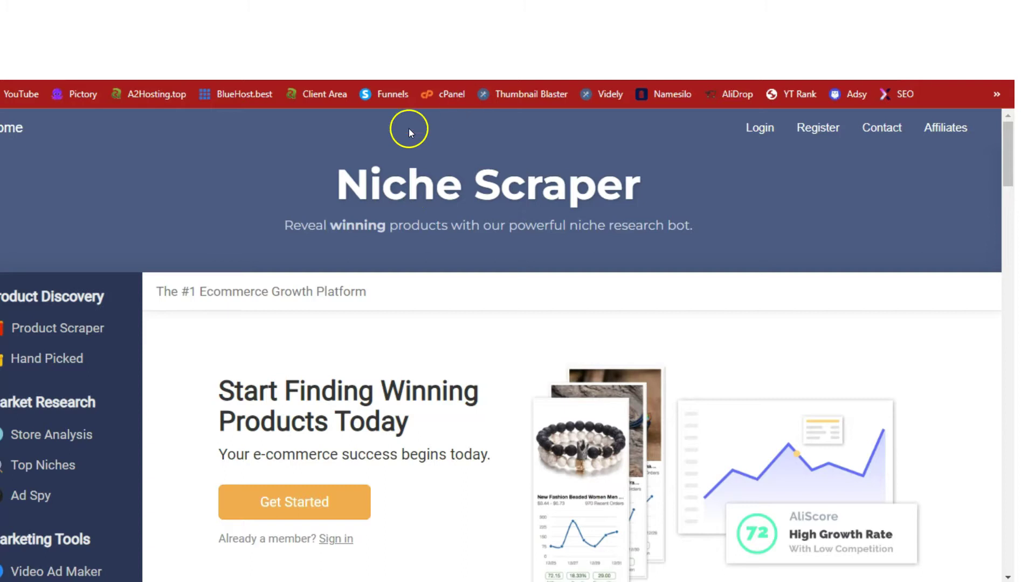
# Examine the AliDropship listing in the Chrome Web Store, then return to the product page and clear the title selection
pyautogui.hotkey('ctrl', 'Tab')
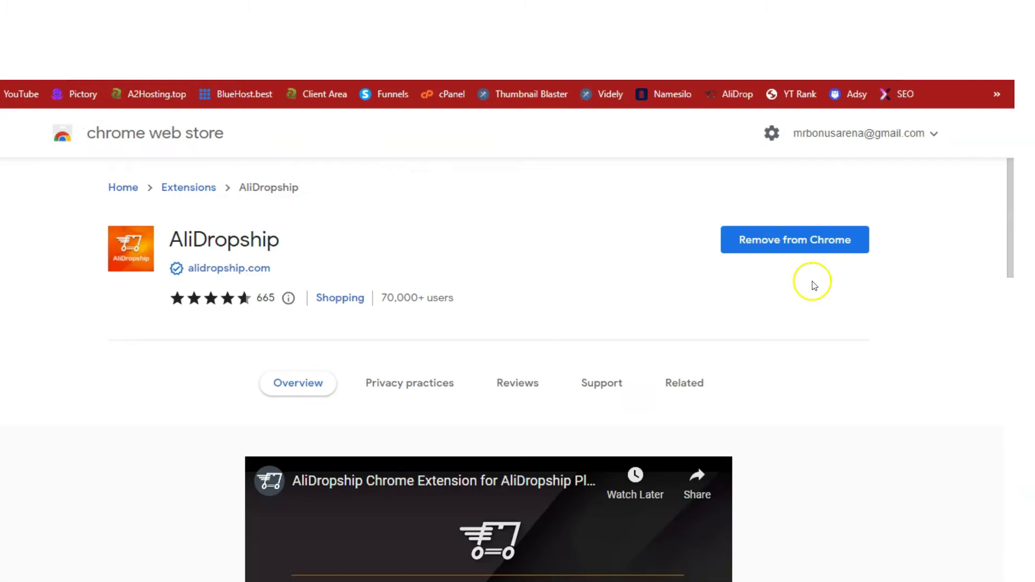
pyautogui.doubleClick(265, 243)
pyautogui.click(314, 241)
pyautogui.click(261, 239)
pyautogui.click(330, 233)
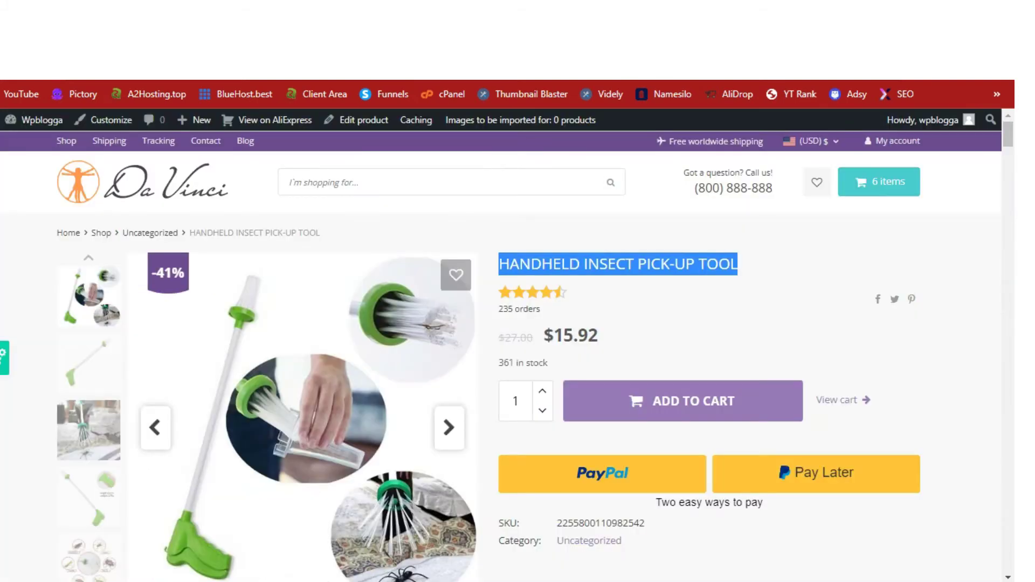
pyautogui.click(786, 278)
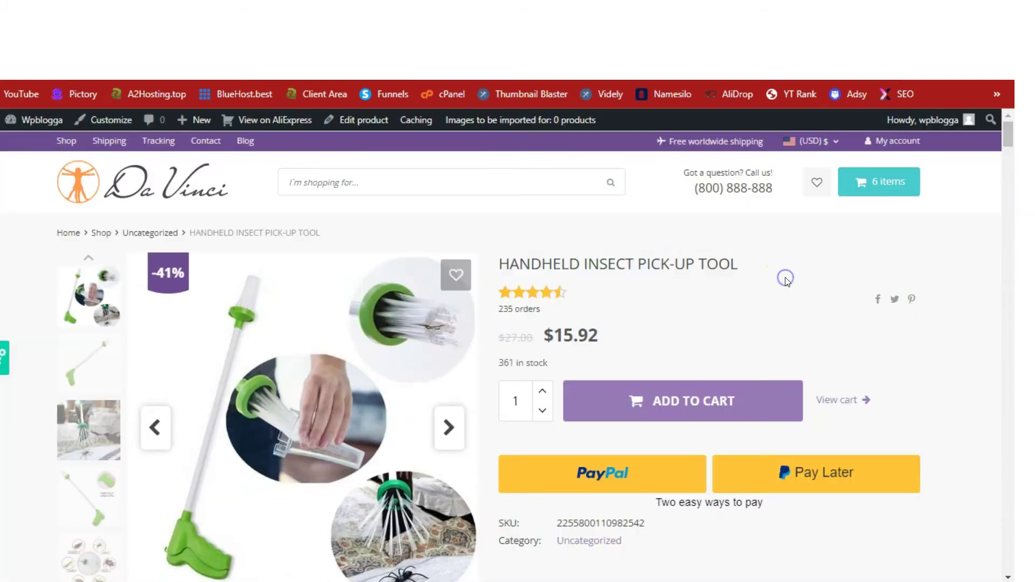